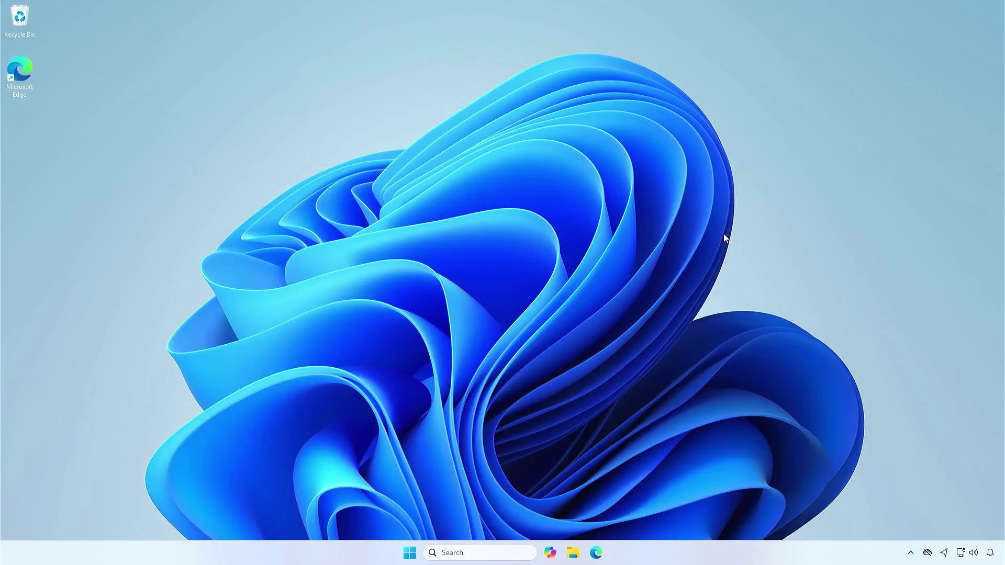
Step: Open System Information with msinfo32, confirm the B550M AORUS ELITE AX baseboard and BIOS F2, then minimise it
click(505, 554)
text(msinfo32)
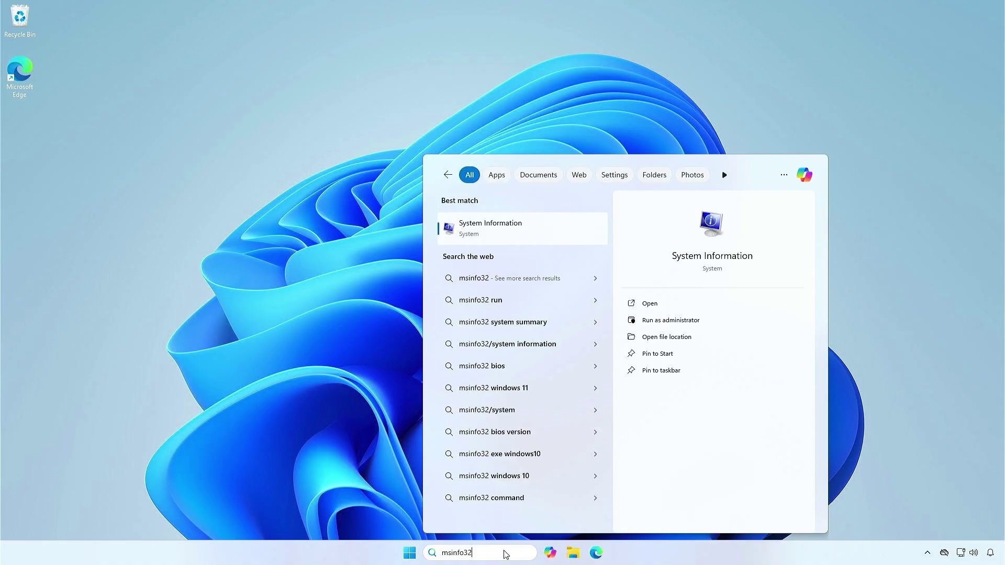
click(545, 230)
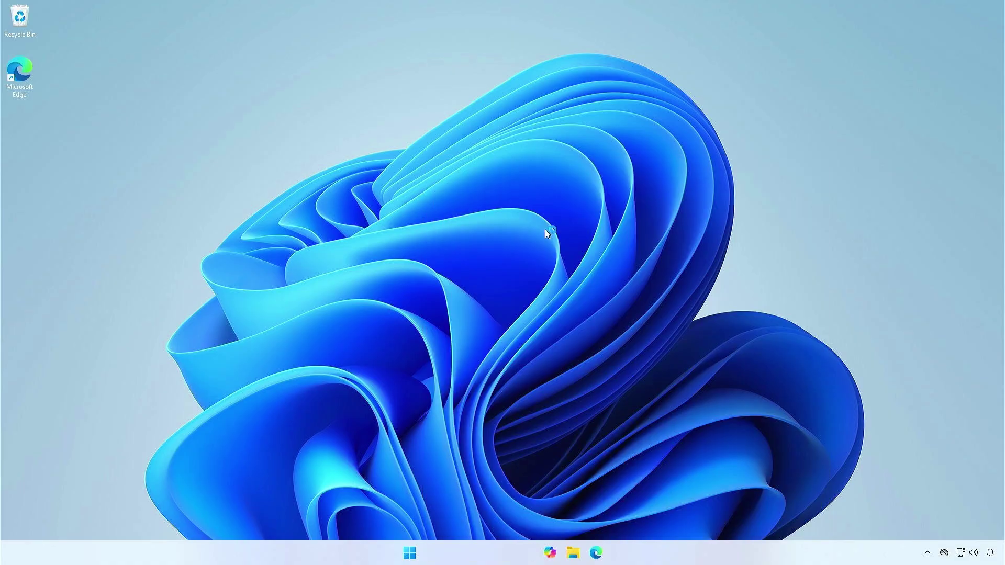
click(537, 242)
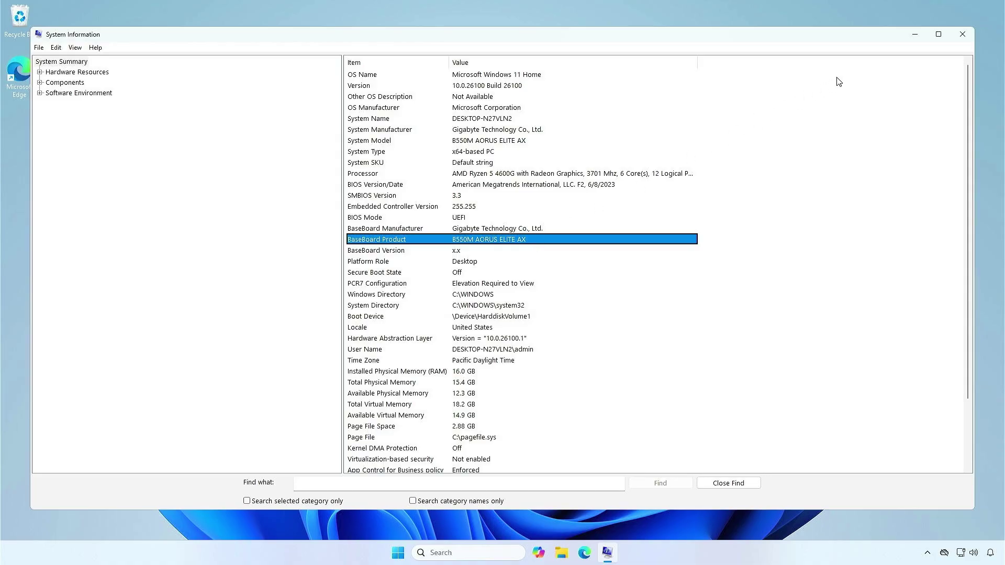
click(914, 35)
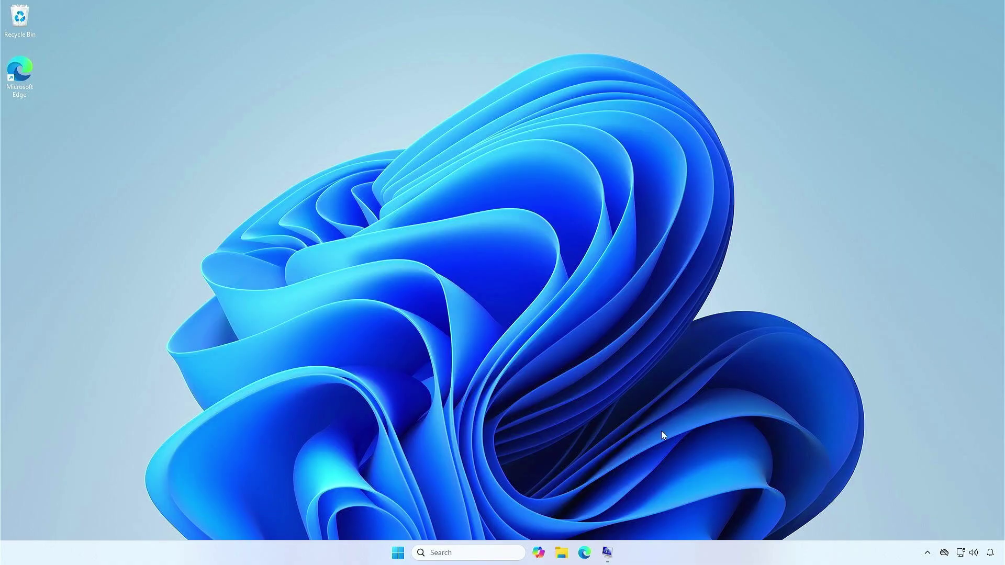
Step: Open the B550M AORUS ELITE AX (rev. 1.3) product page from the GIGABYTE Global bookmark in Edge
click(583, 554)
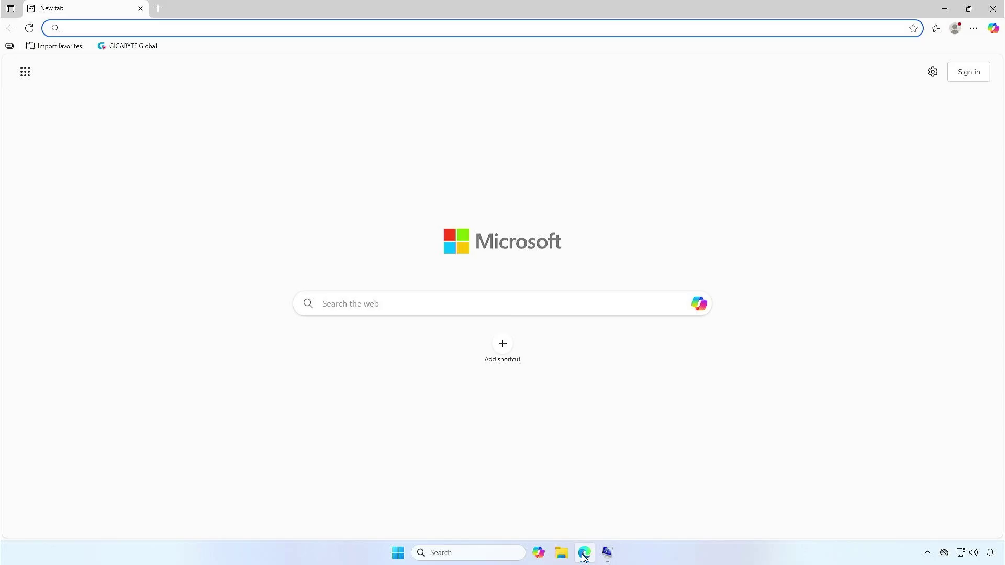
click(152, 46)
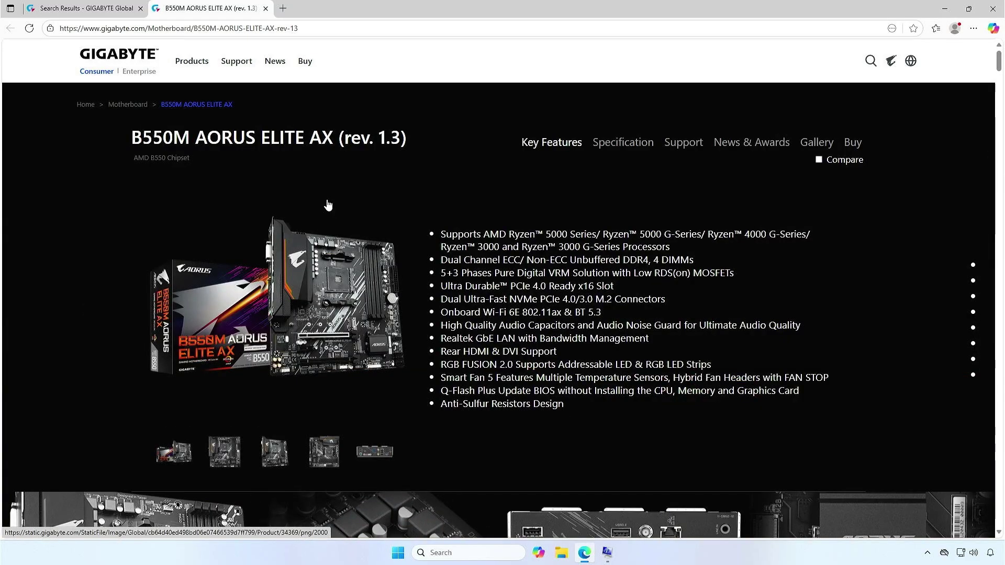
Step: Download the APP Center B24.1105.1 zip from the board's Support utilities and show it in Downloads
click(687, 151)
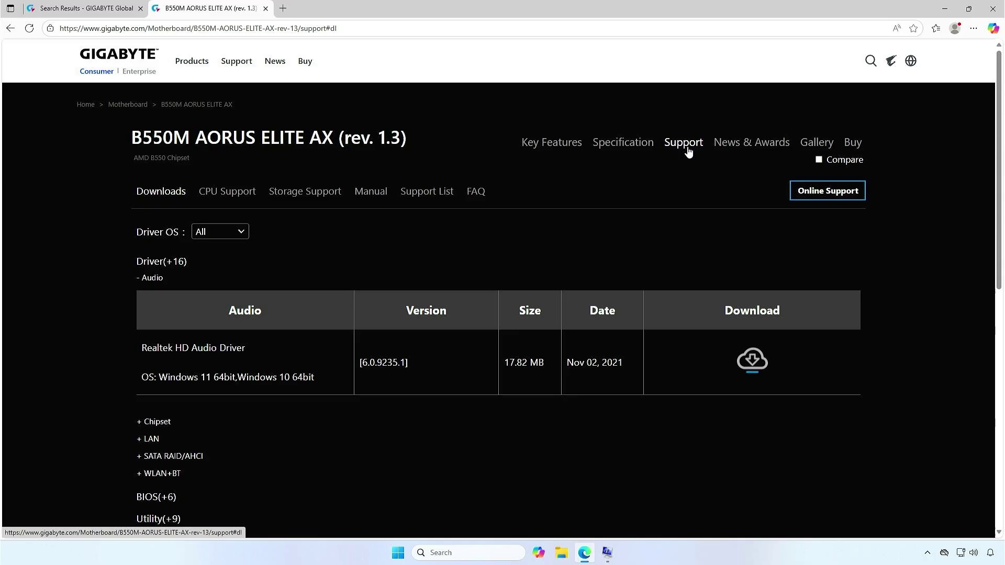
scroll(581, 253, down, 3)
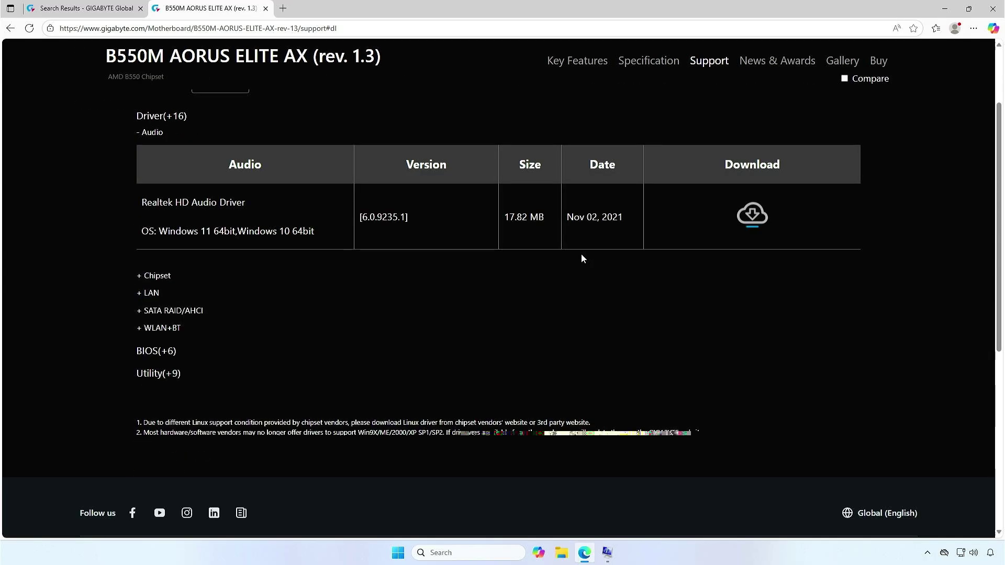
click(177, 374)
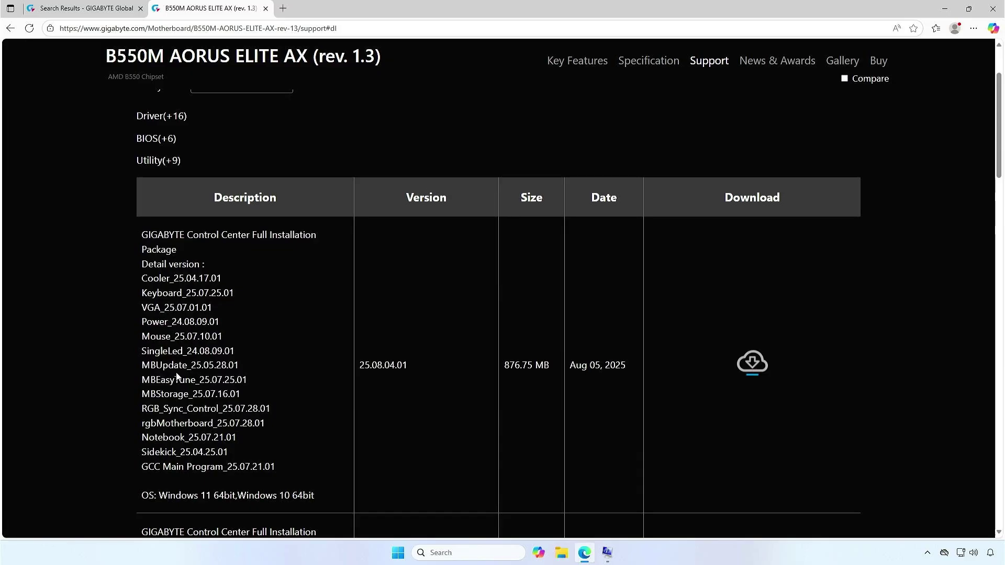
scroll(177, 375, down, 5)
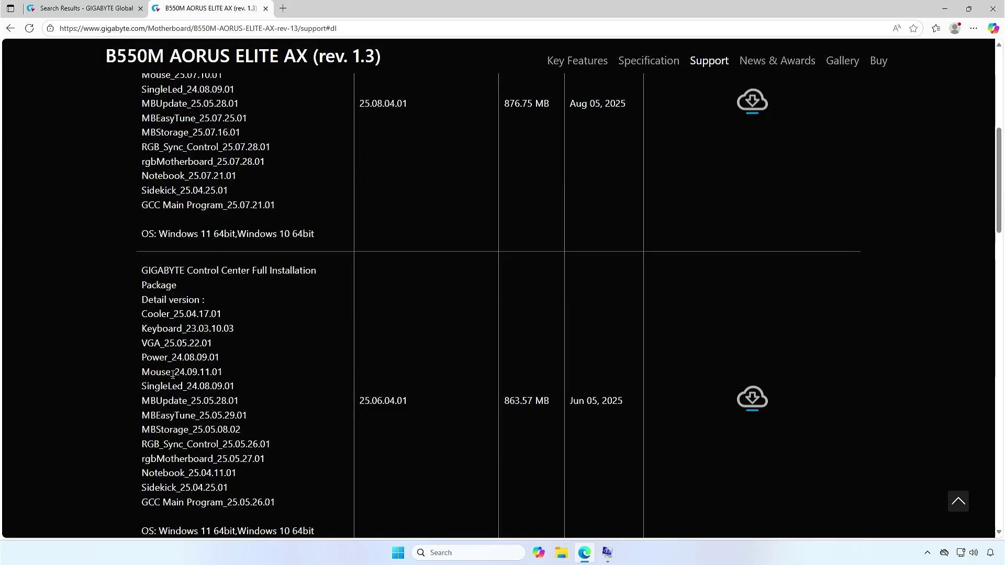
scroll(173, 375, down, 5)
scroll(171, 374, down, 4)
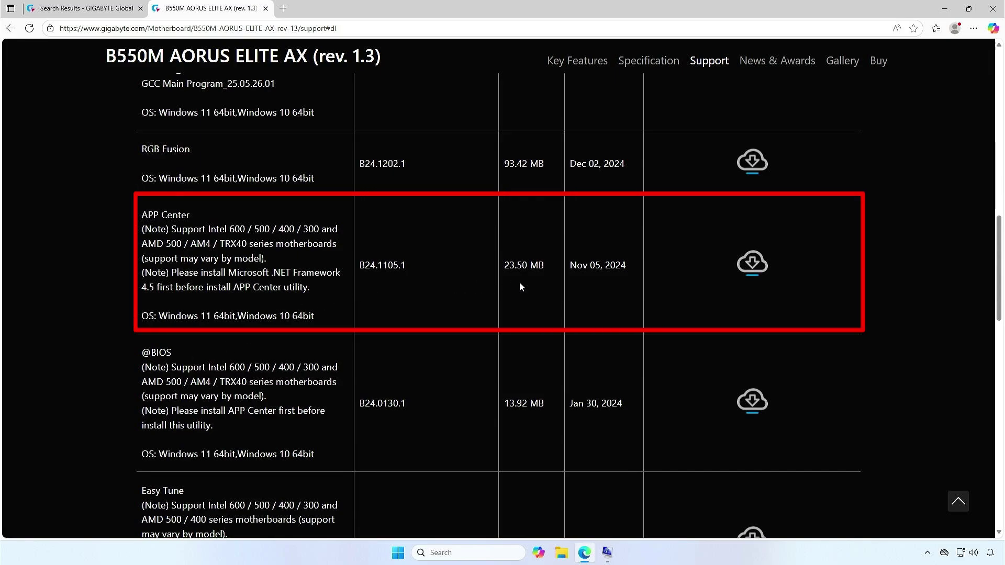
click(750, 273)
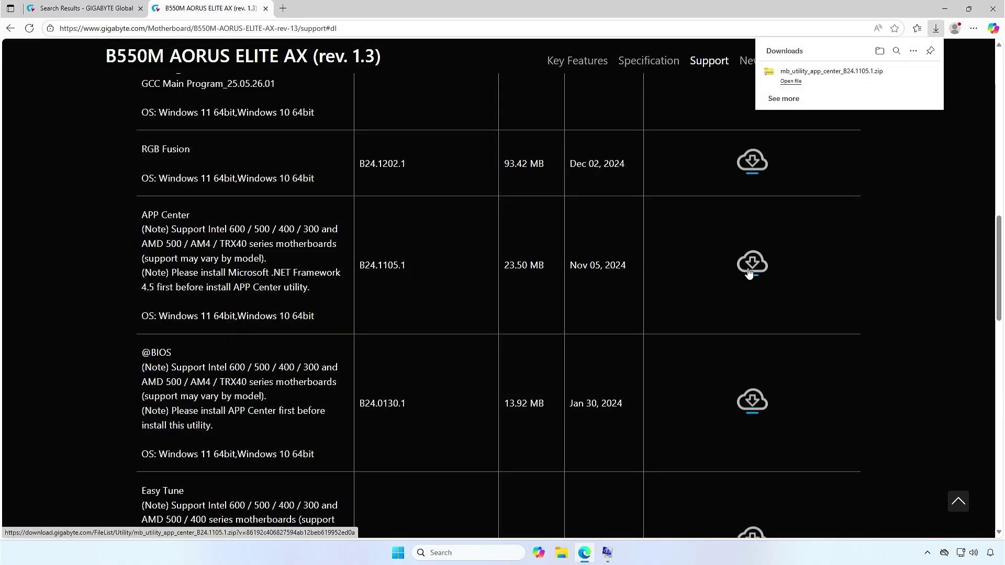
click(879, 50)
click(945, 9)
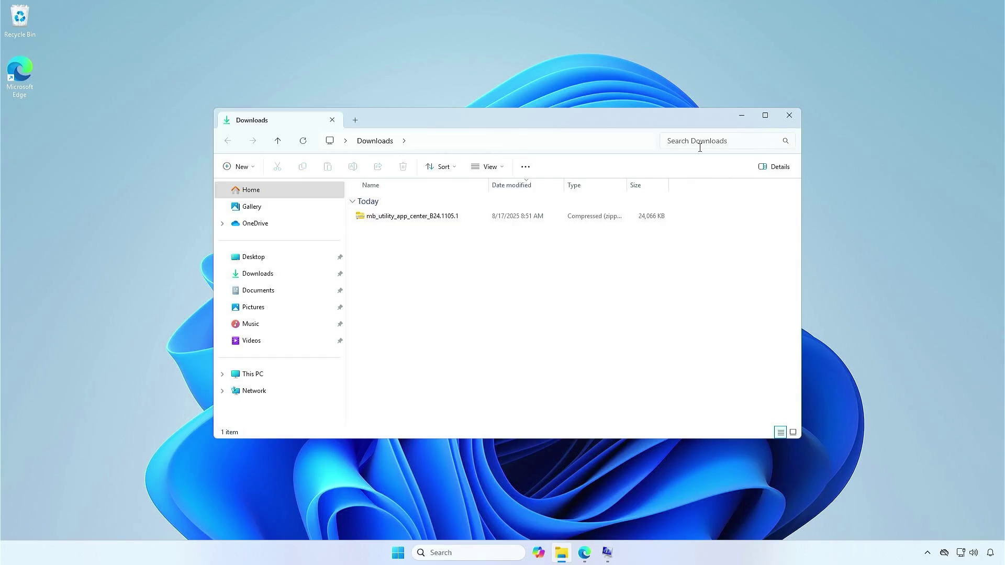
Step: Extract the APP Center zip into its suggested folder
click(467, 220)
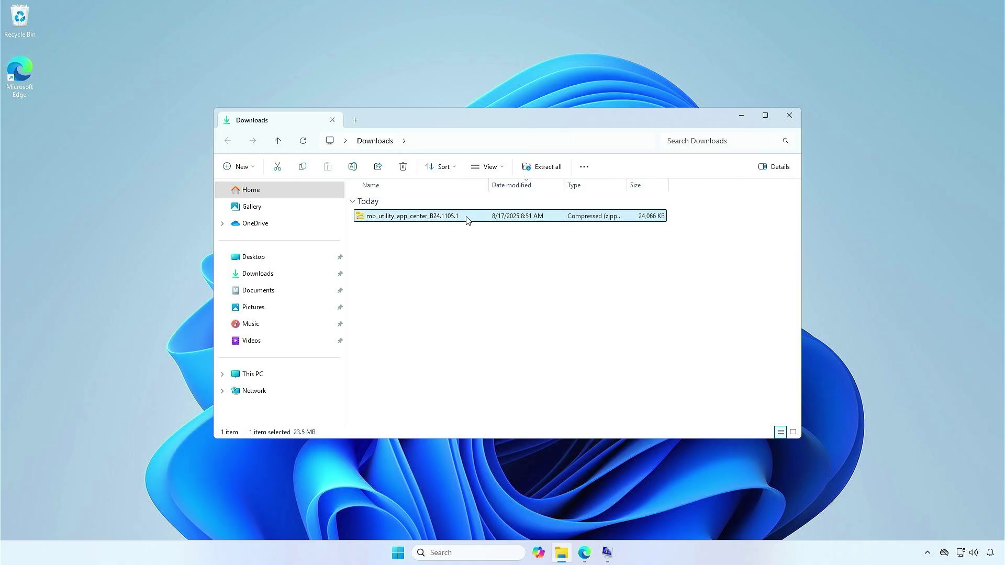
click(544, 168)
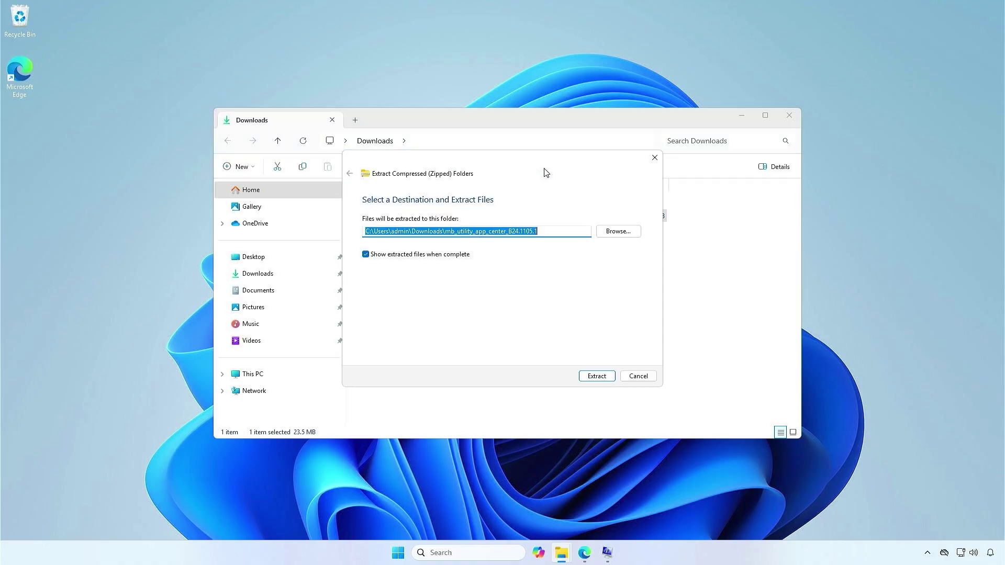
click(599, 377)
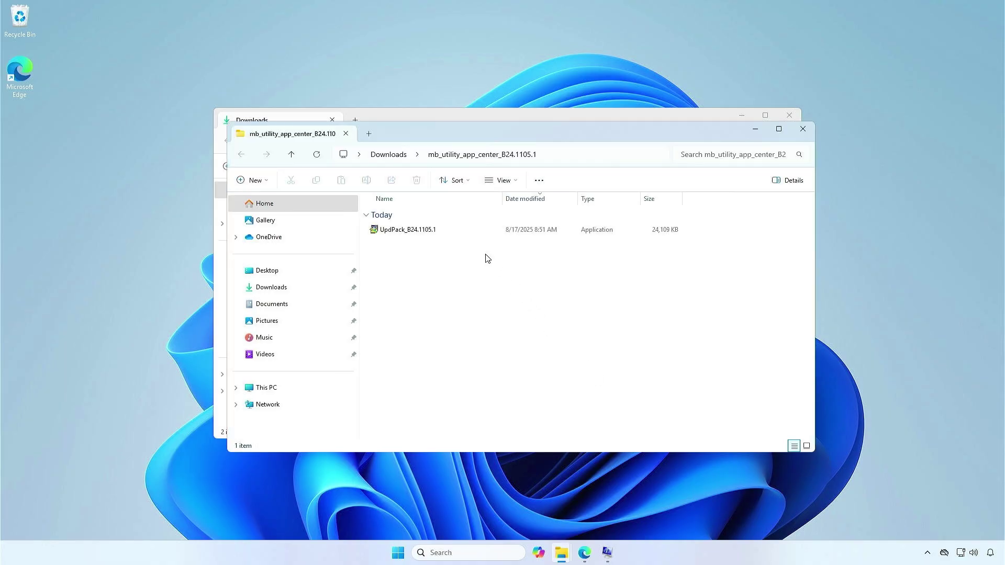
Step: Run UpdPack_B24.1105.1, close both Explorer windows, and accept the licence to install
double_click(457, 231)
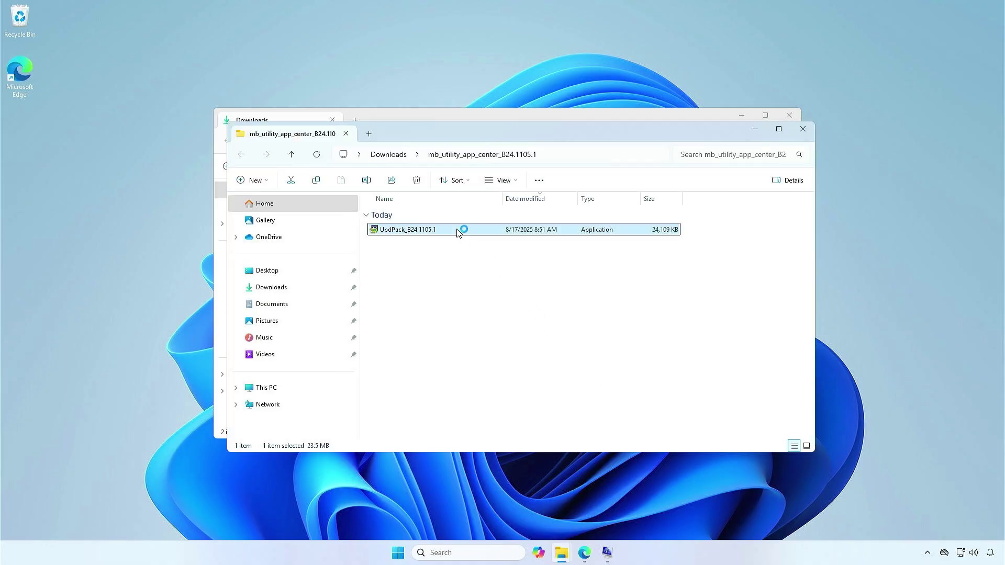
click(803, 129)
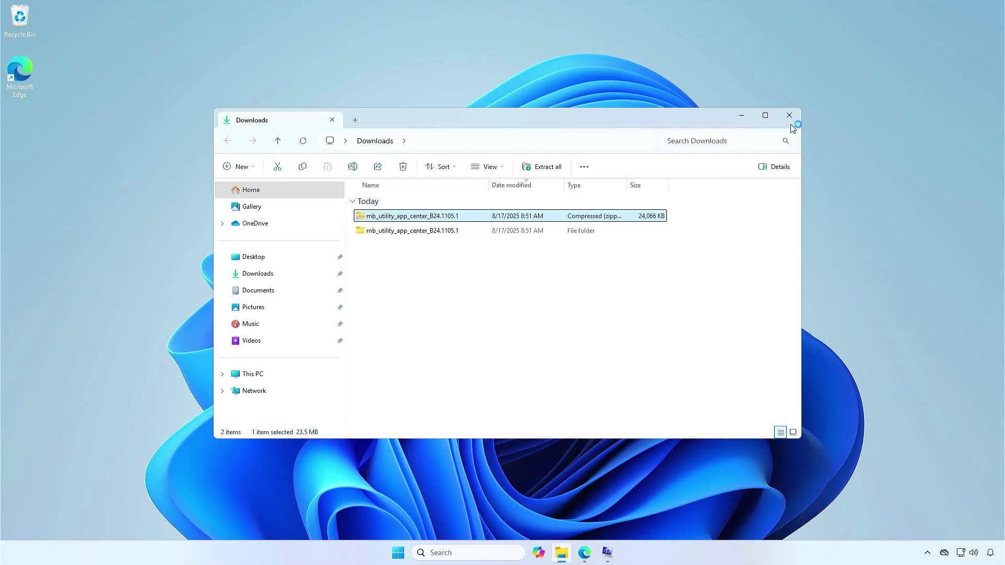
click(789, 116)
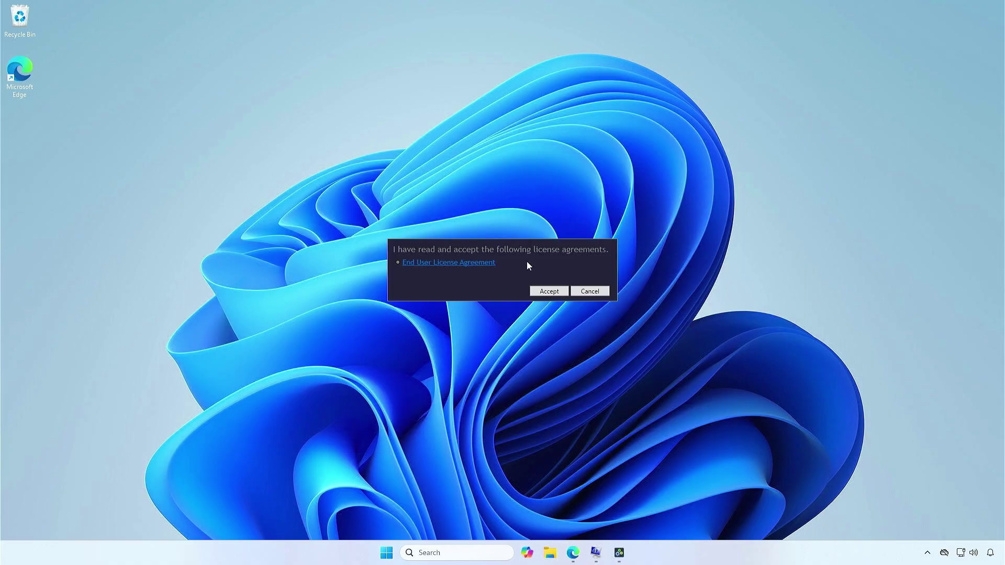
click(549, 292)
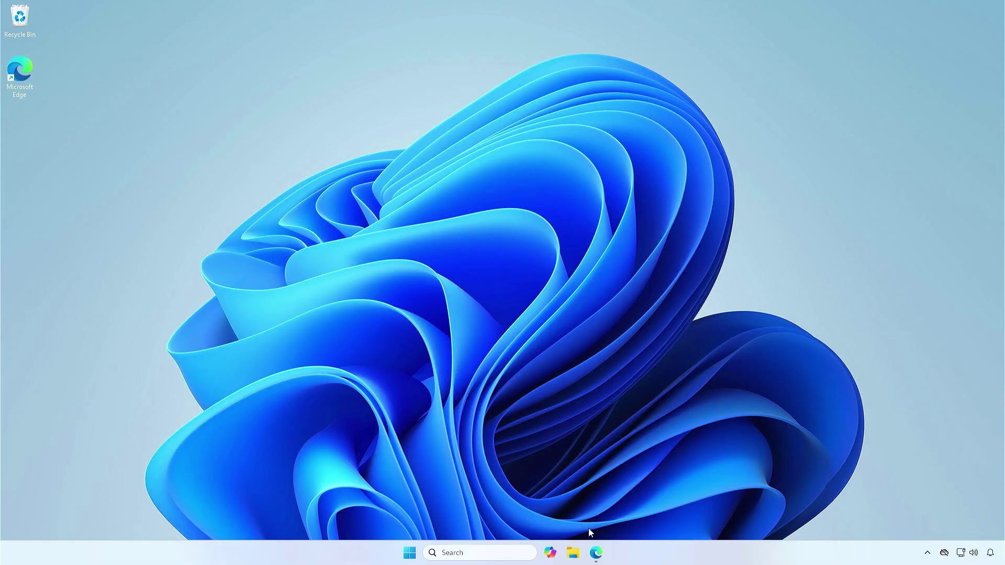
click(597, 553)
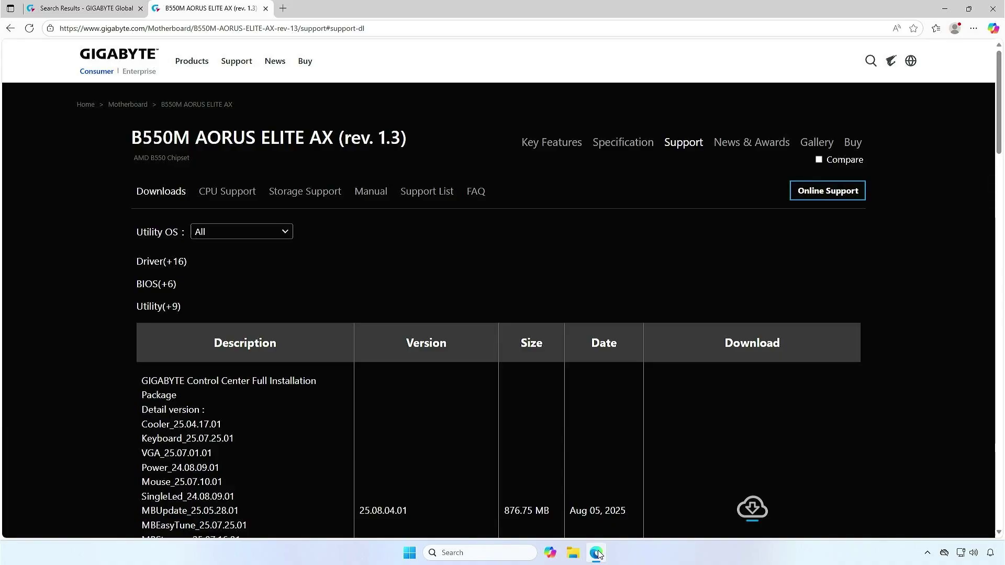
scroll(610, 455, down, 12)
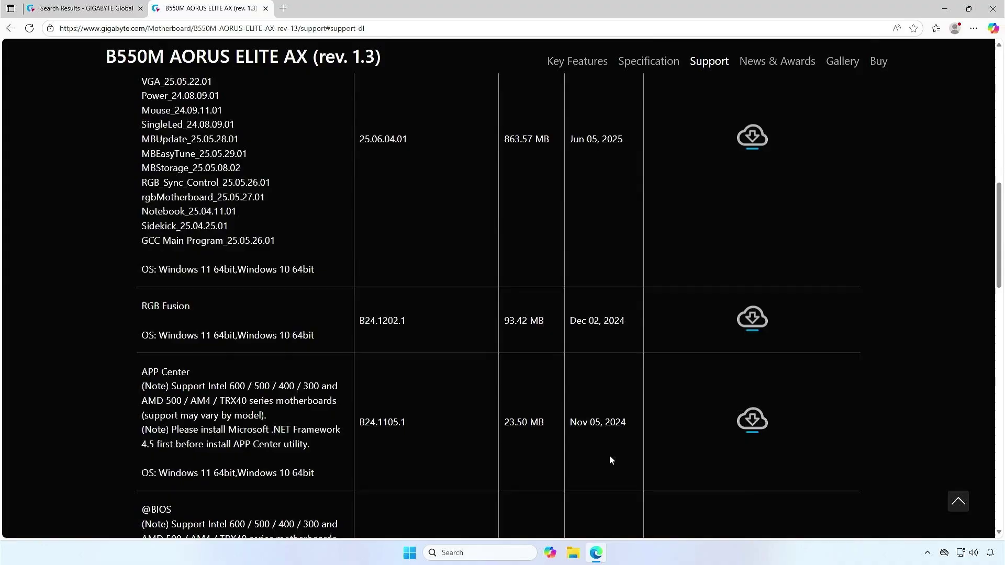
scroll(610, 455, down, 4)
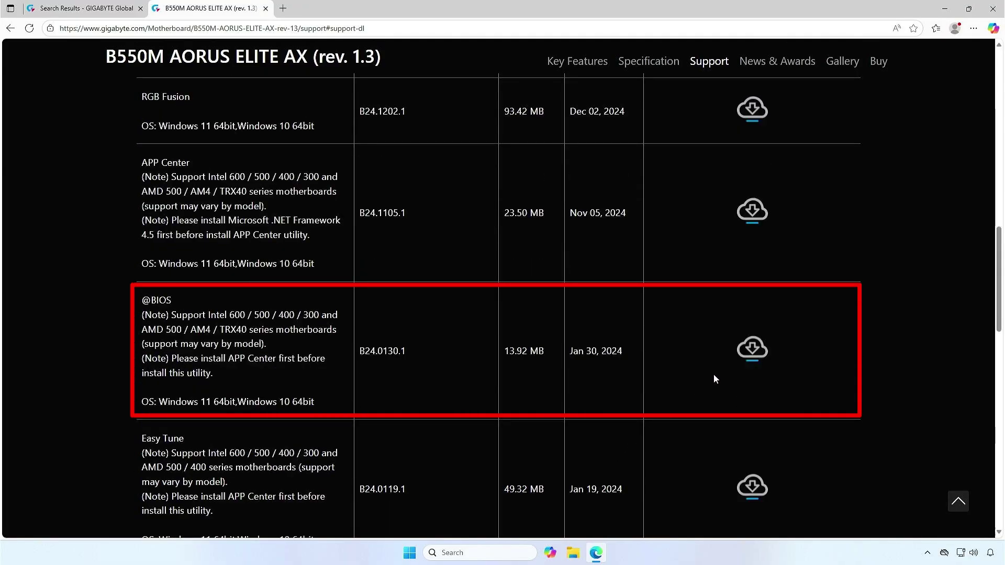
click(750, 354)
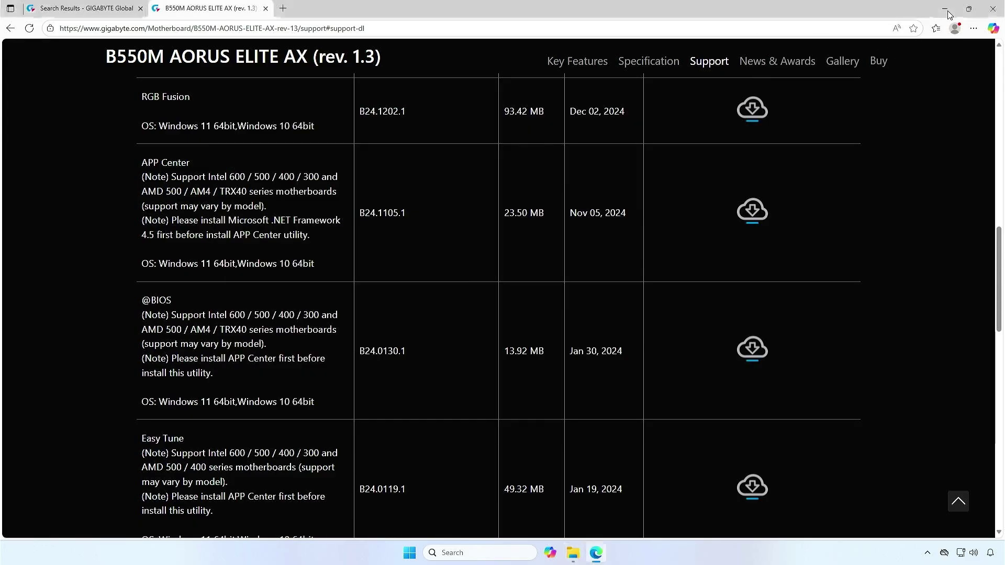
click(949, 11)
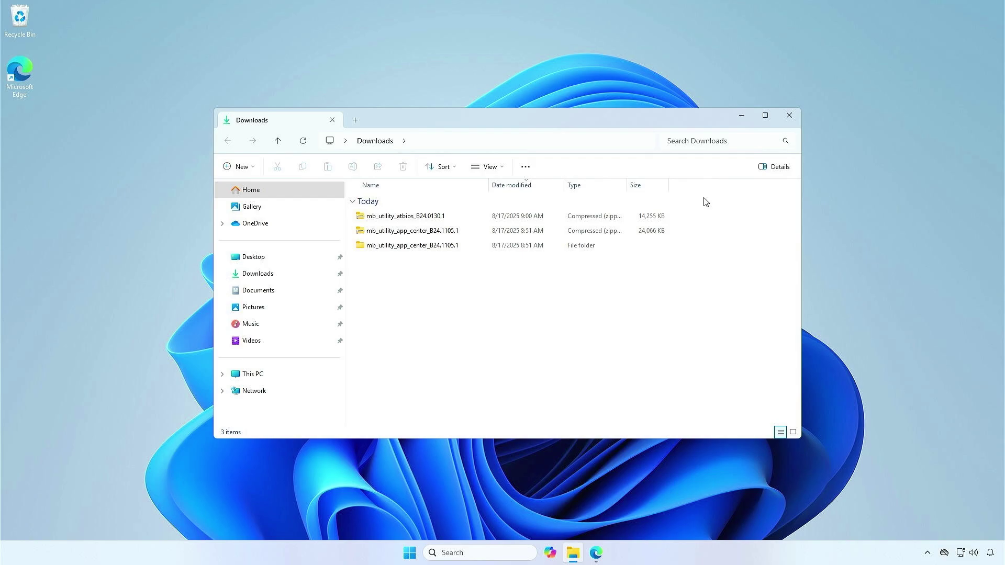
click(453, 217)
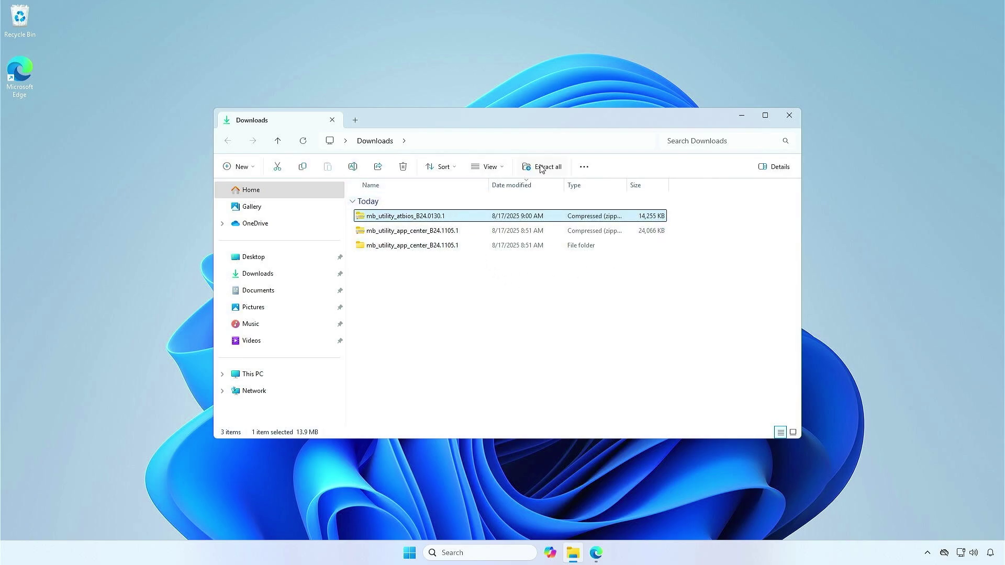
click(541, 167)
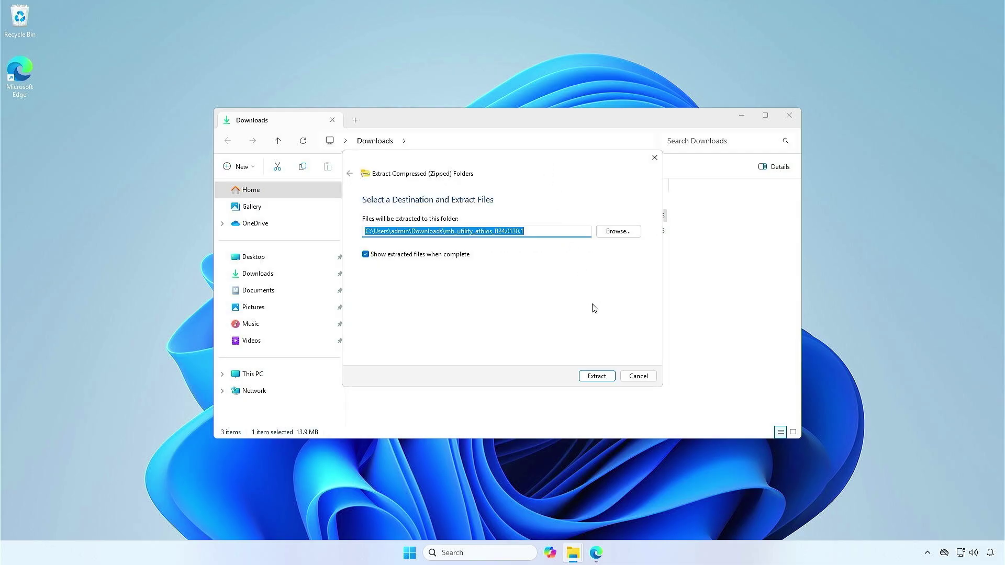
click(597, 376)
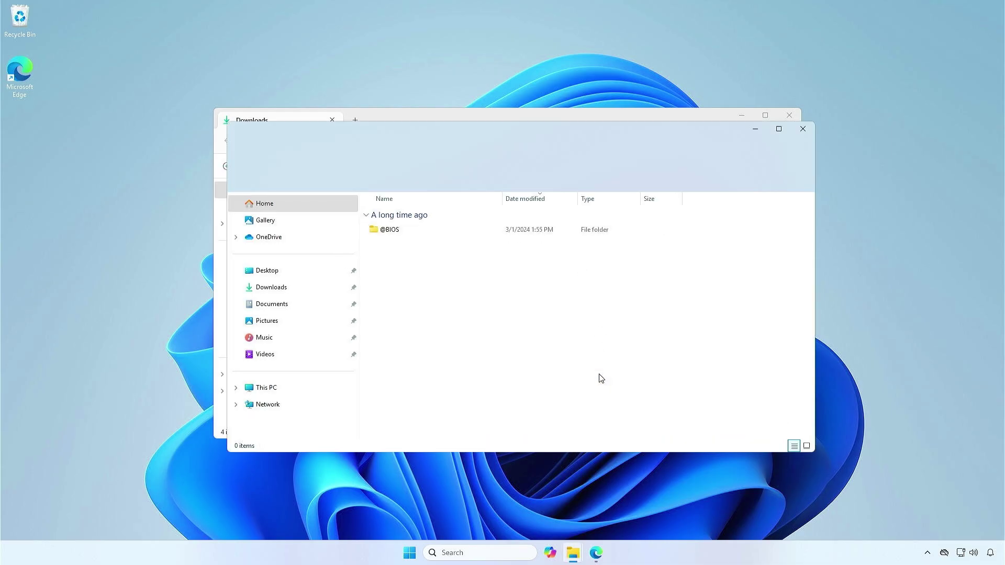
click(453, 230)
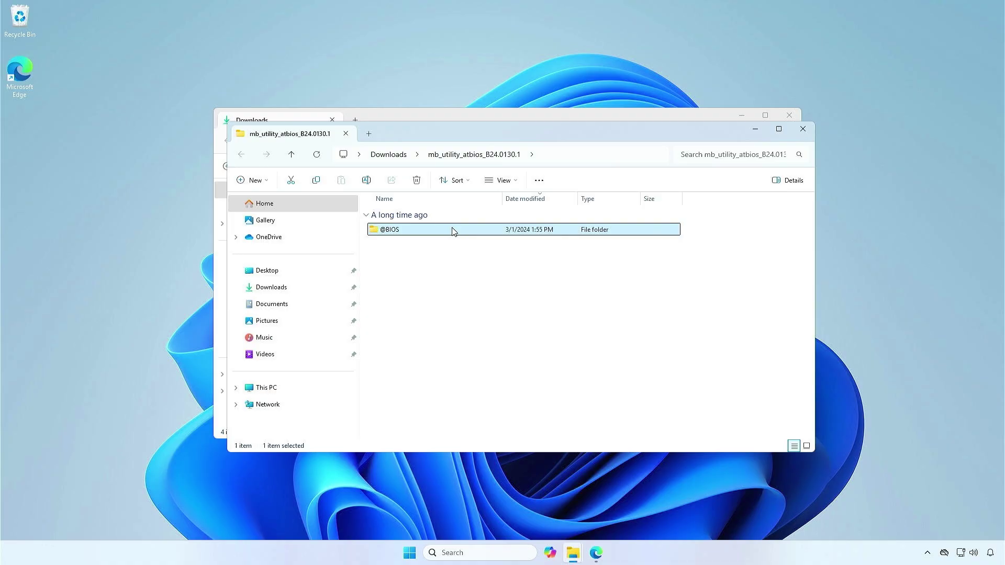
double_click(453, 230)
click(454, 230)
double_click(453, 230)
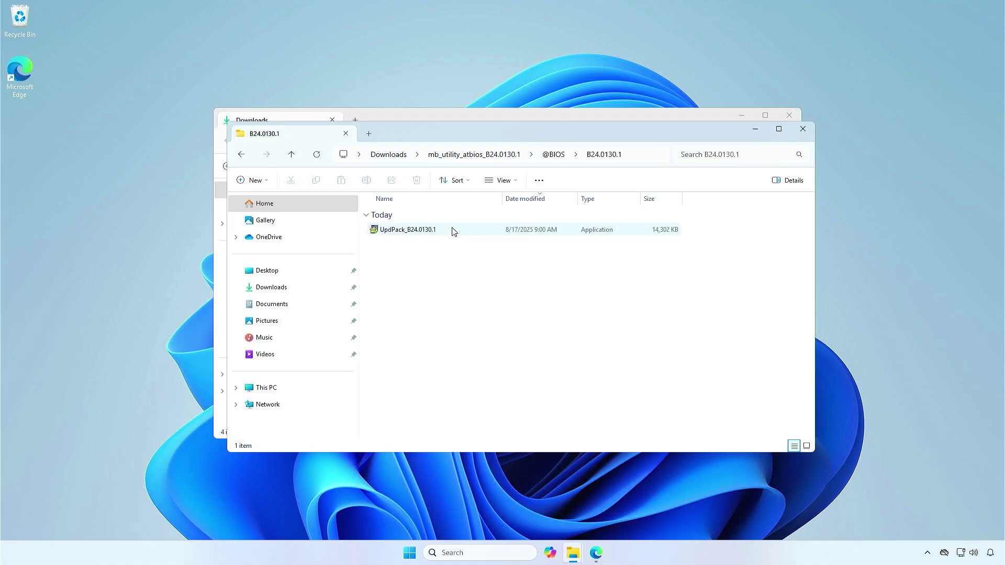
click(454, 230)
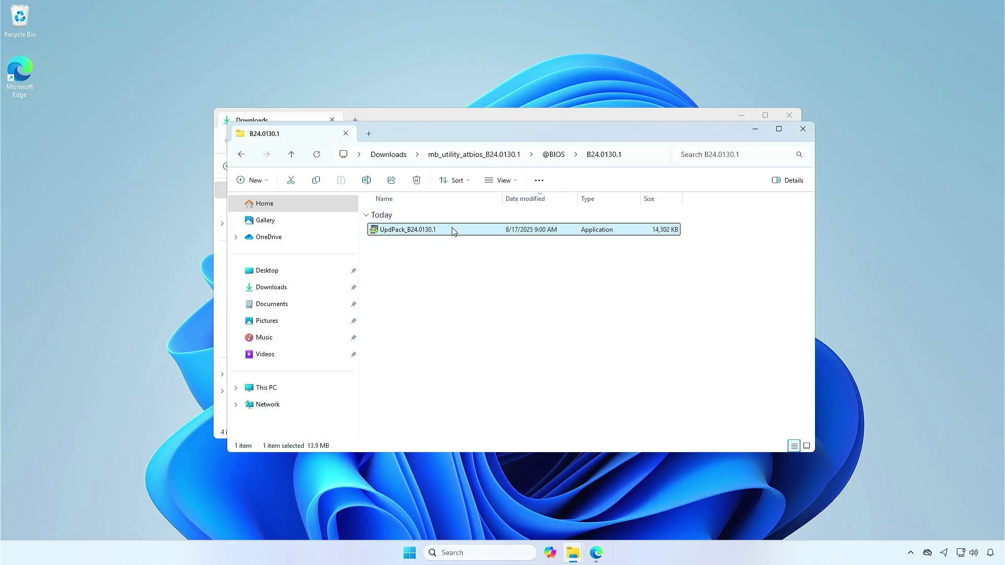
click(802, 129)
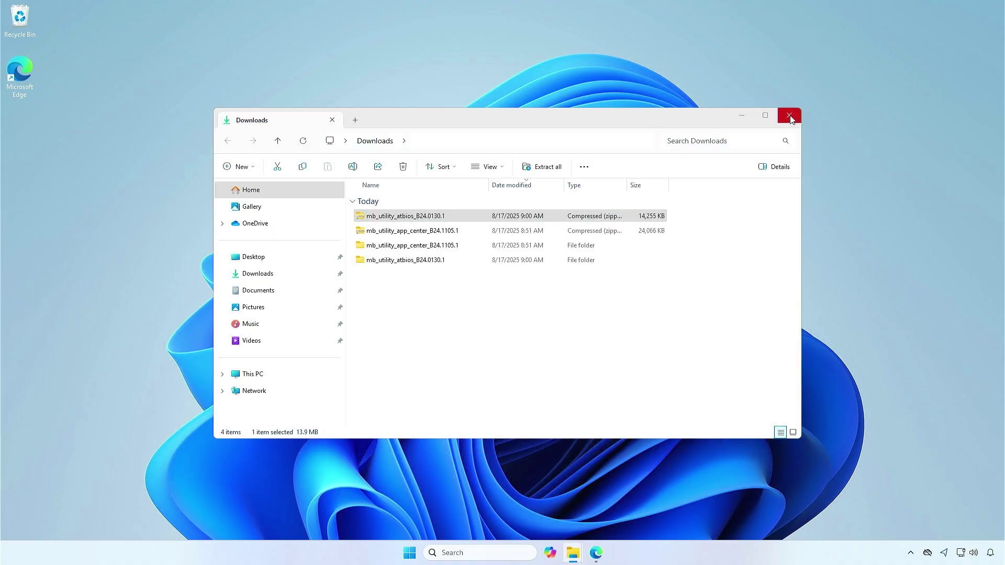
click(789, 115)
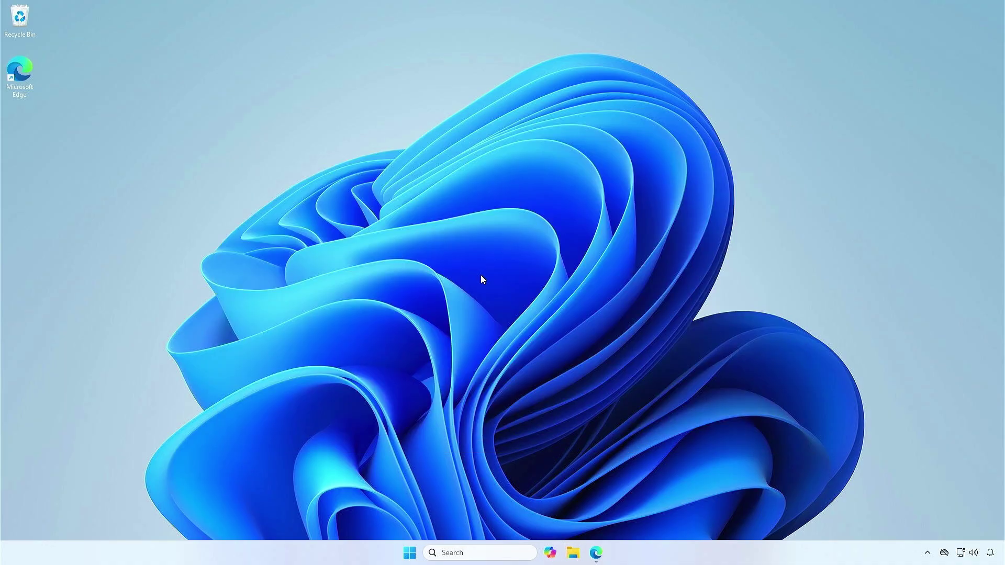
click(410, 553)
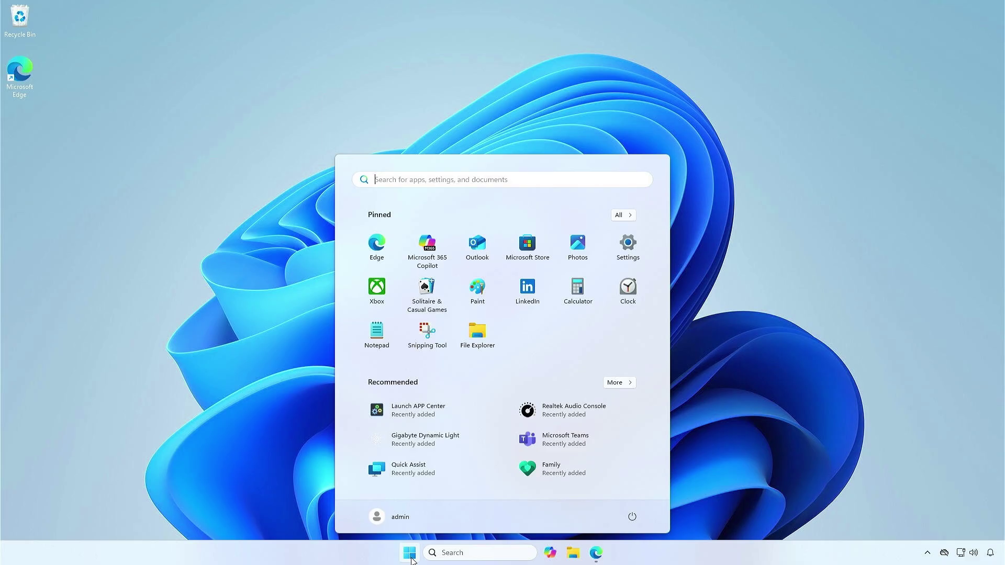
click(452, 413)
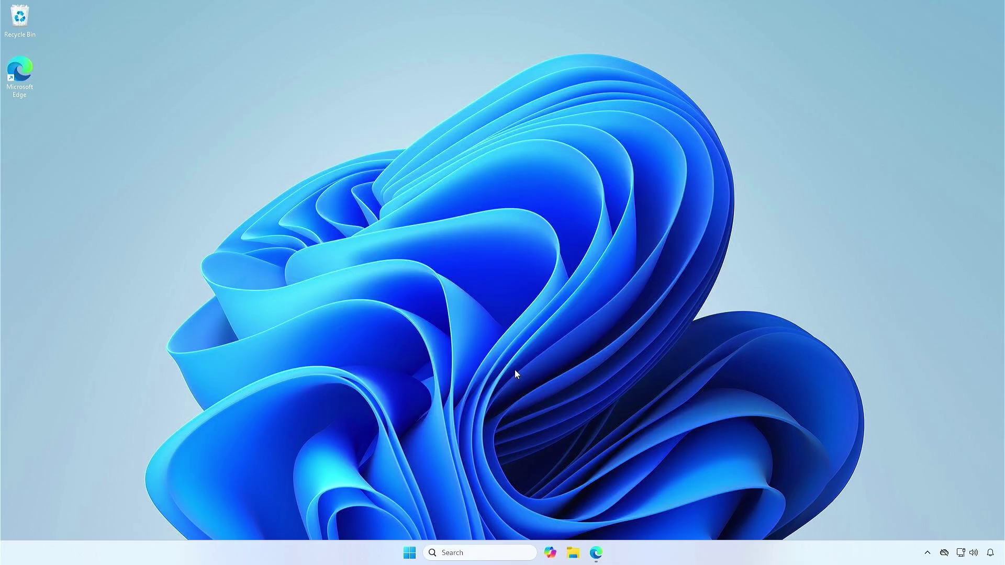
Step: Download the F5g BIOS zip (11.41 MB, Mar 11, 2025) from the support page's BIOS table
click(596, 553)
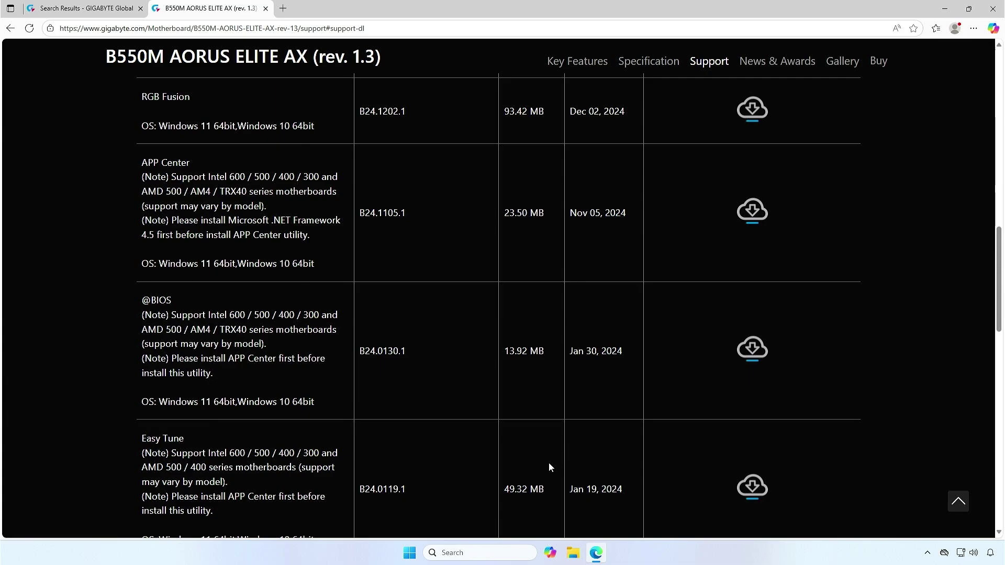
scroll(549, 463, up, 15)
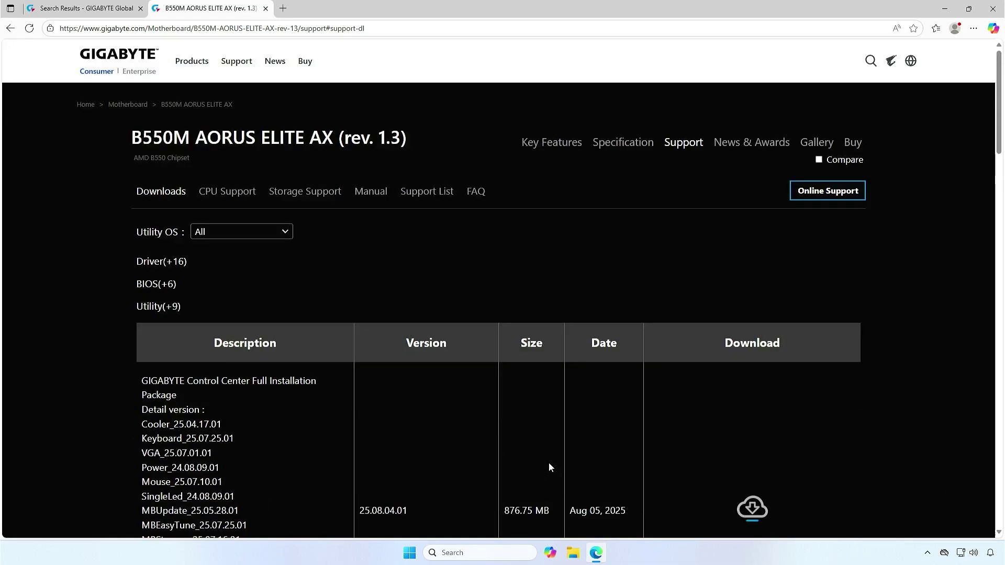
click(171, 285)
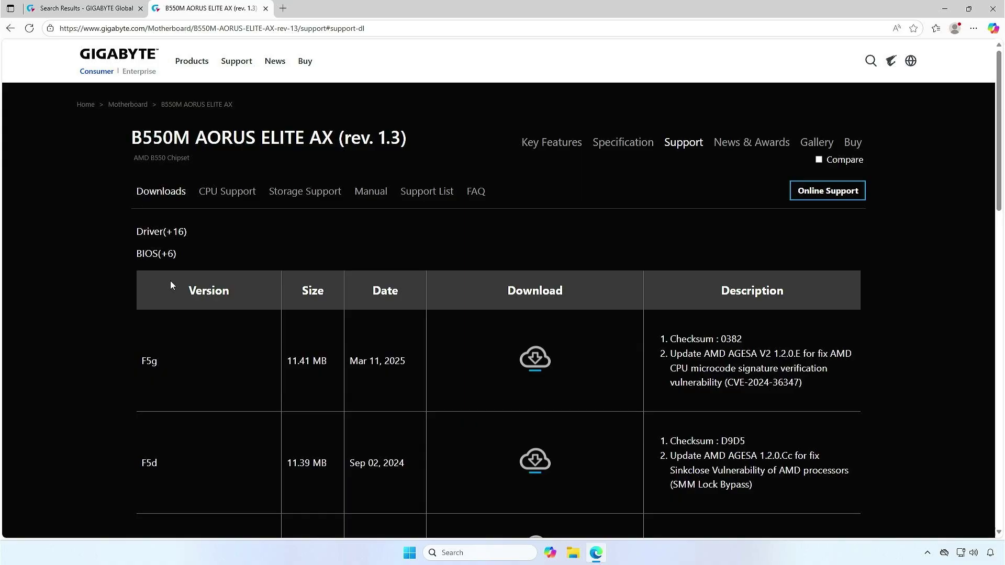
click(543, 360)
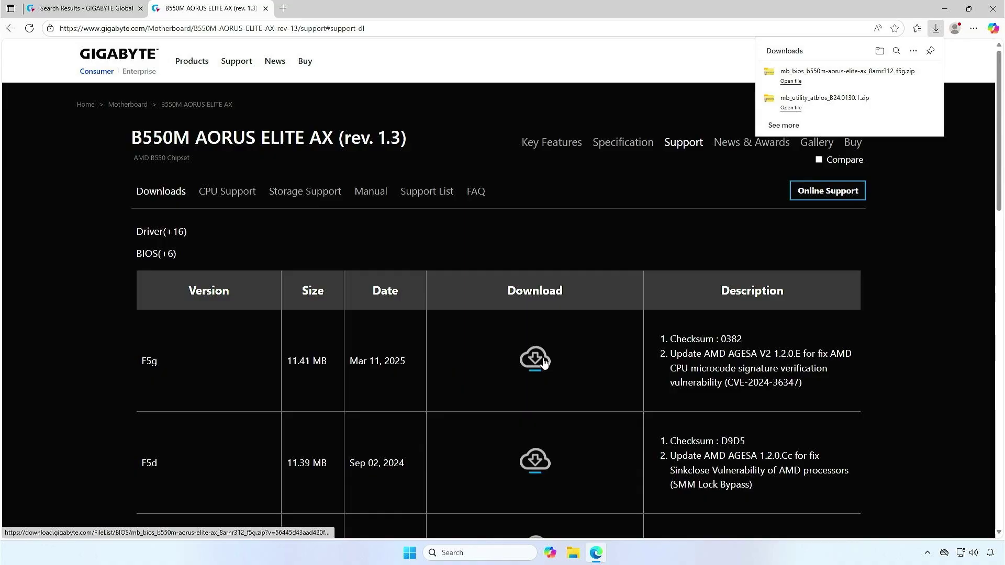
Step: Extract the F5g BIOS zip in Downloads to get B550MAORUSELITEAX13.F5g, then close the extracted folder
click(879, 50)
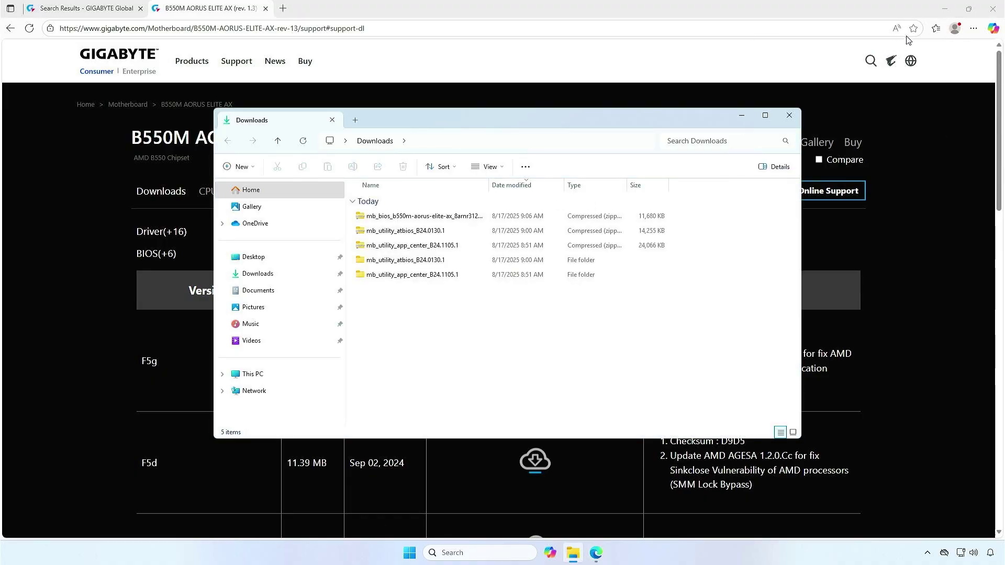
click(945, 10)
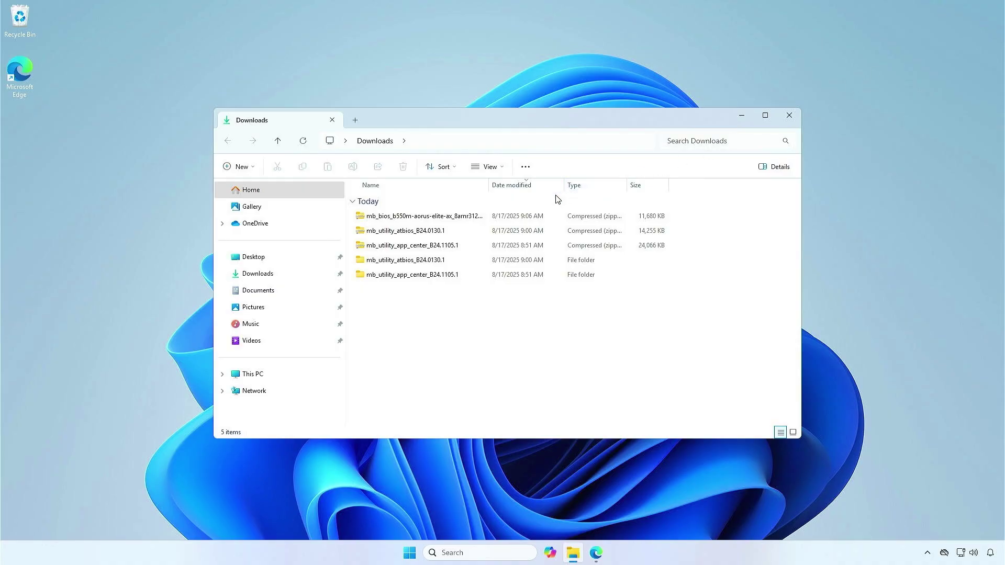
click(461, 218)
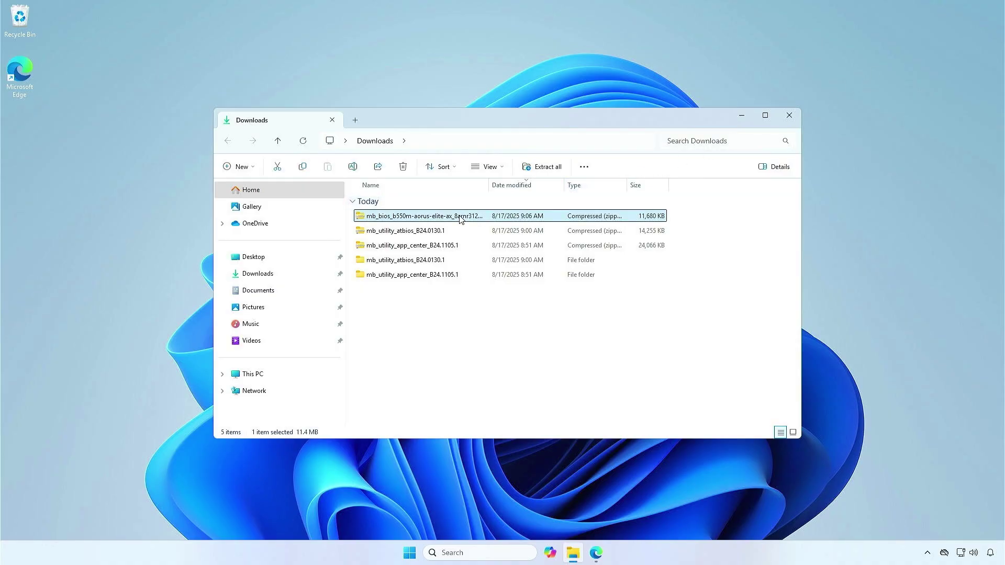
click(541, 167)
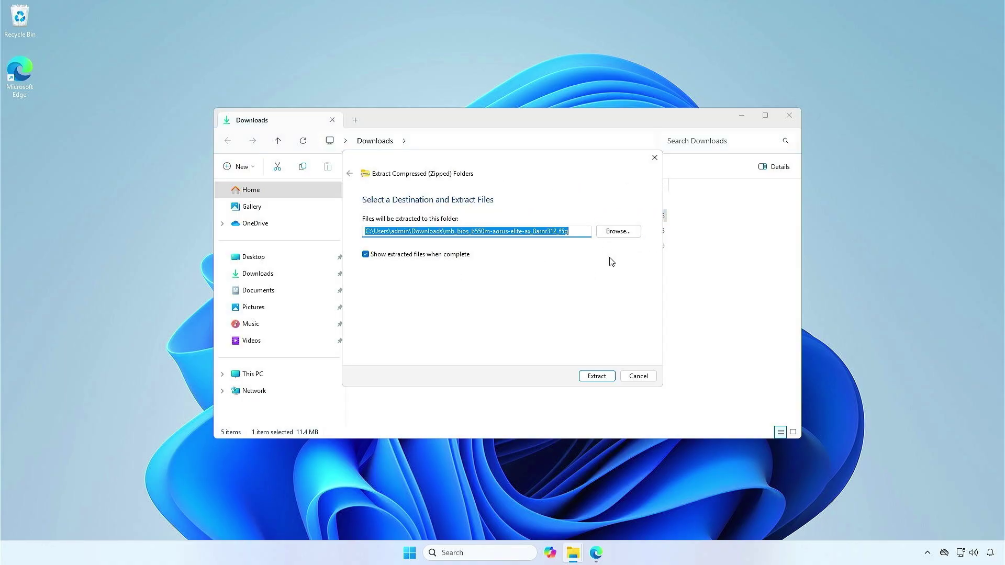
click(609, 378)
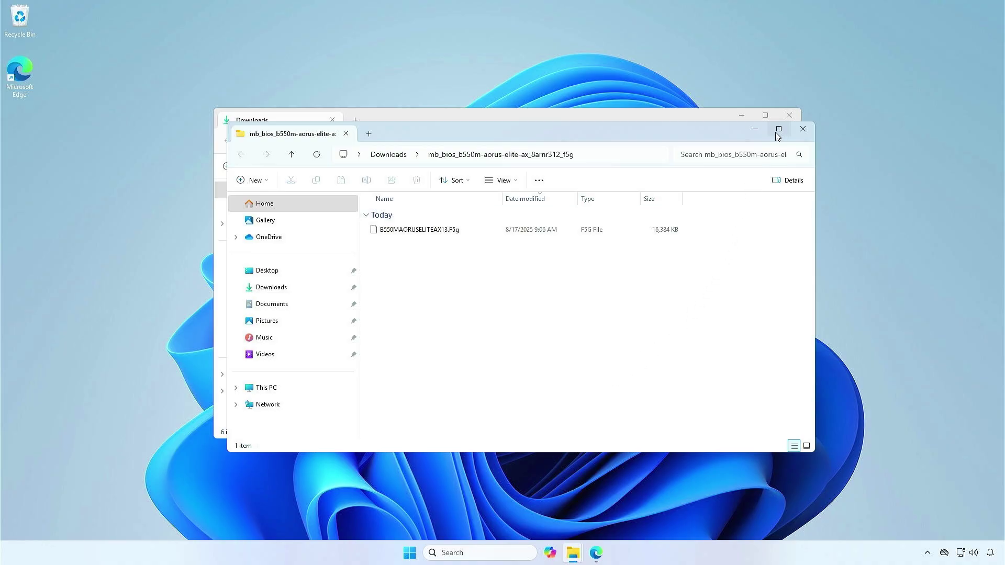
click(801, 128)
click(790, 116)
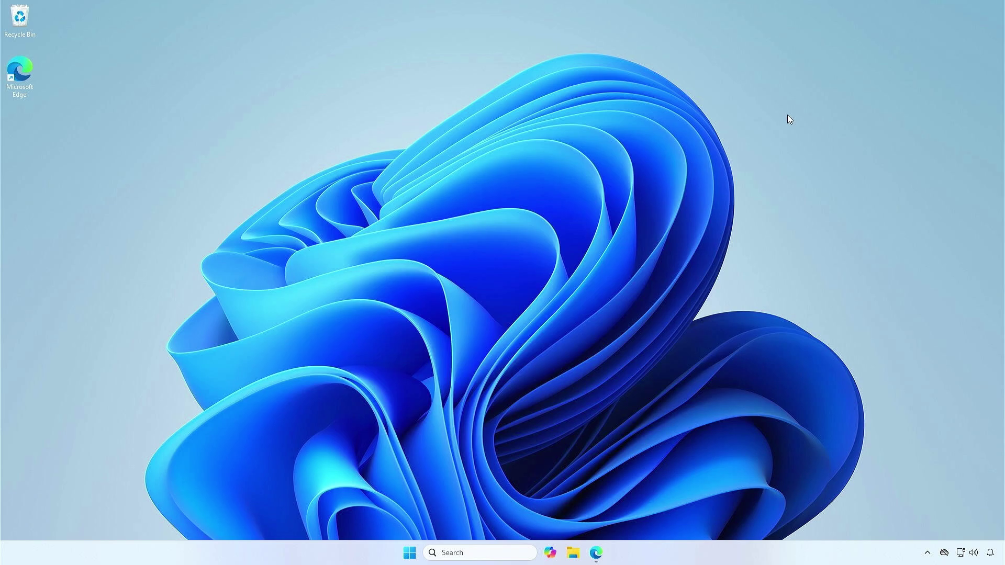
click(410, 554)
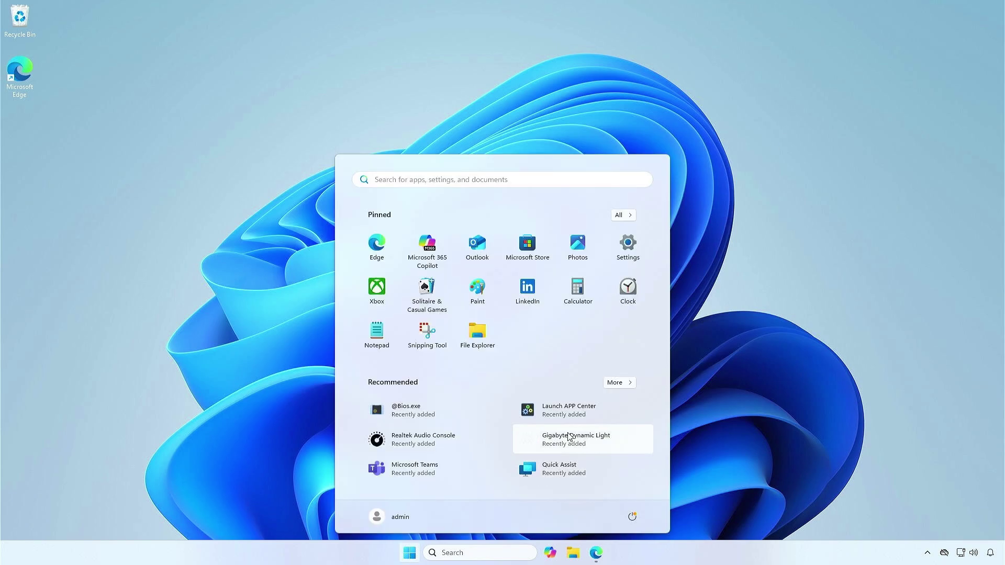
click(579, 418)
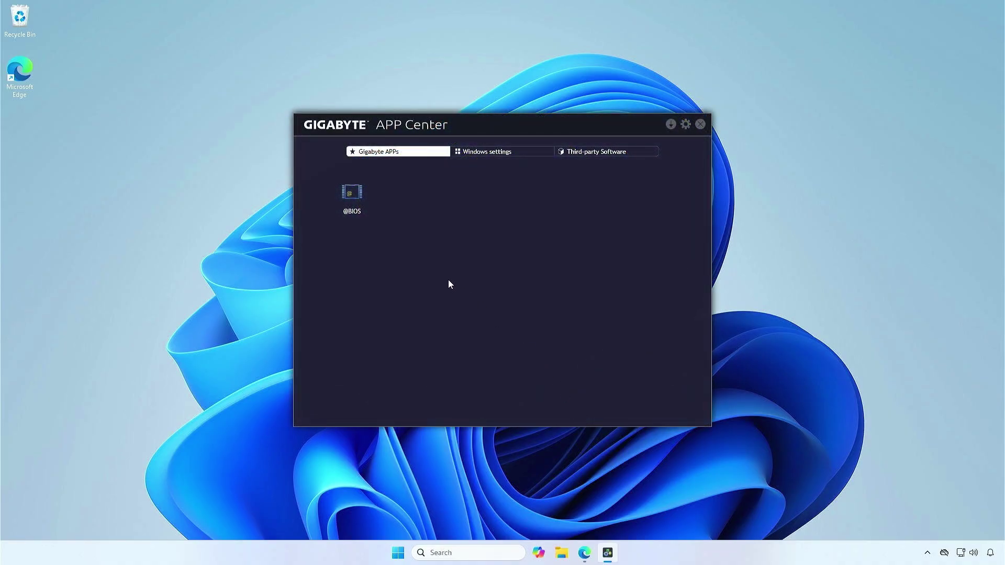
click(352, 194)
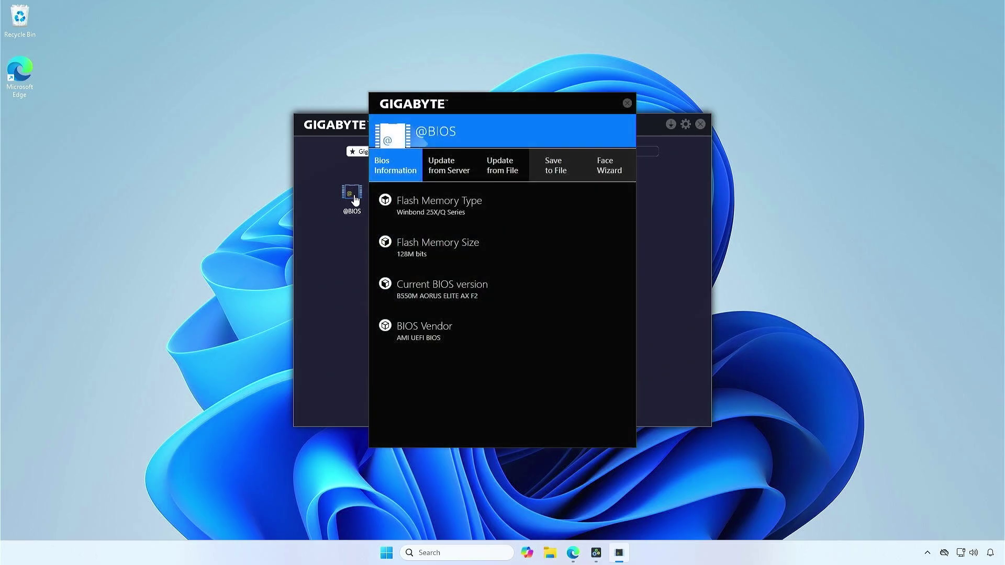
Step: Choose Update from File, load B550MAORUSELITEAX13.F5g from the extracted BIOS folder, and proceed
click(512, 175)
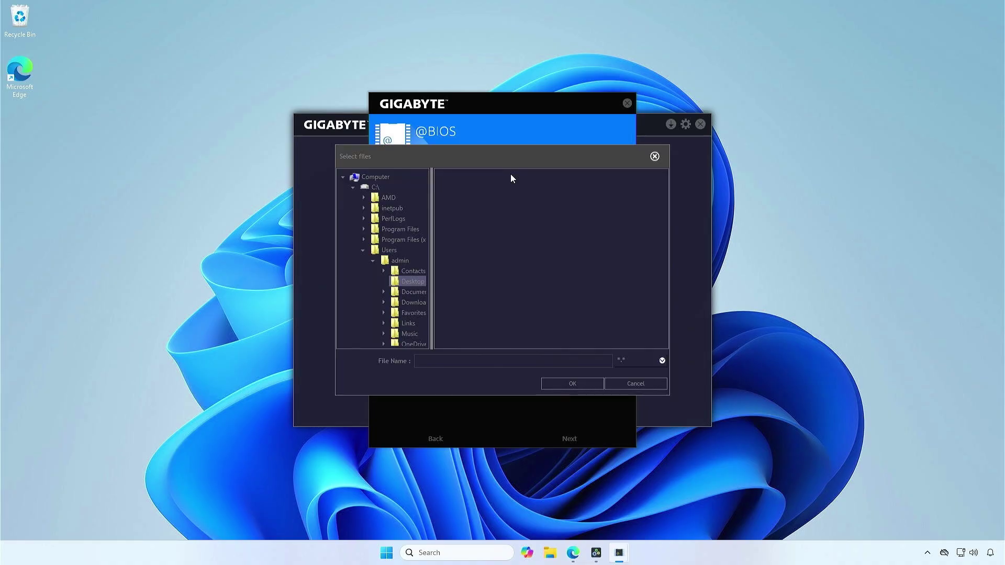
click(420, 304)
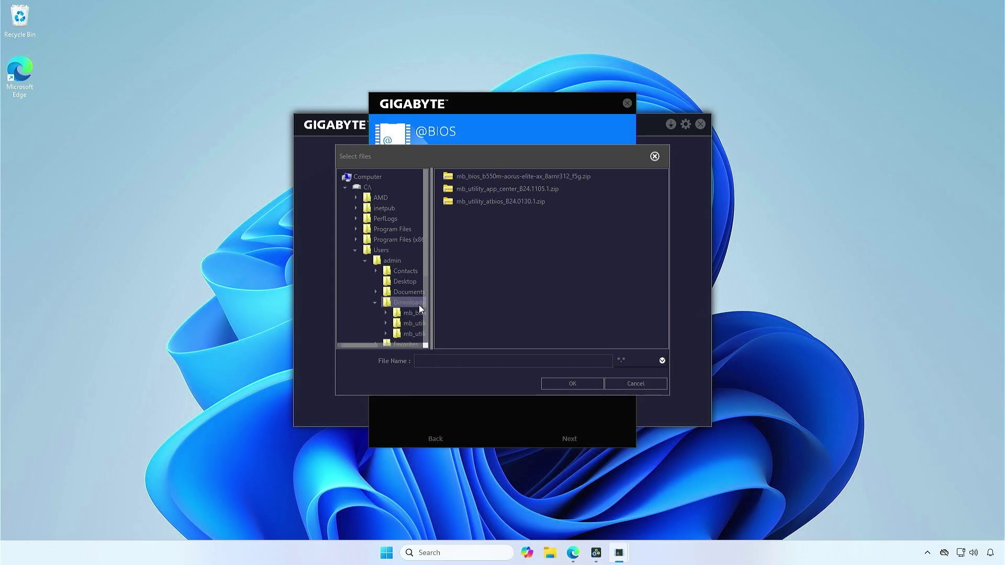
click(418, 314)
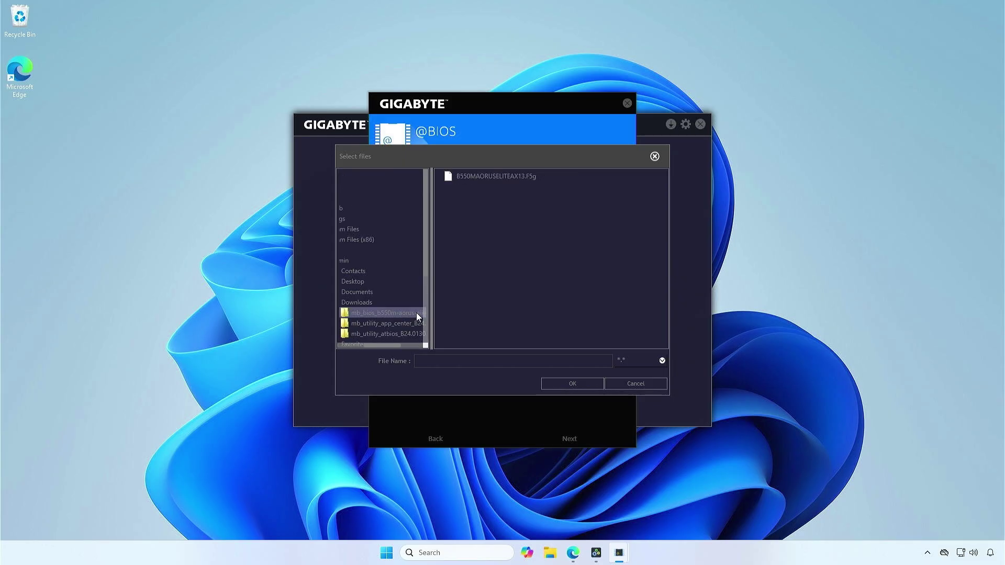
click(514, 178)
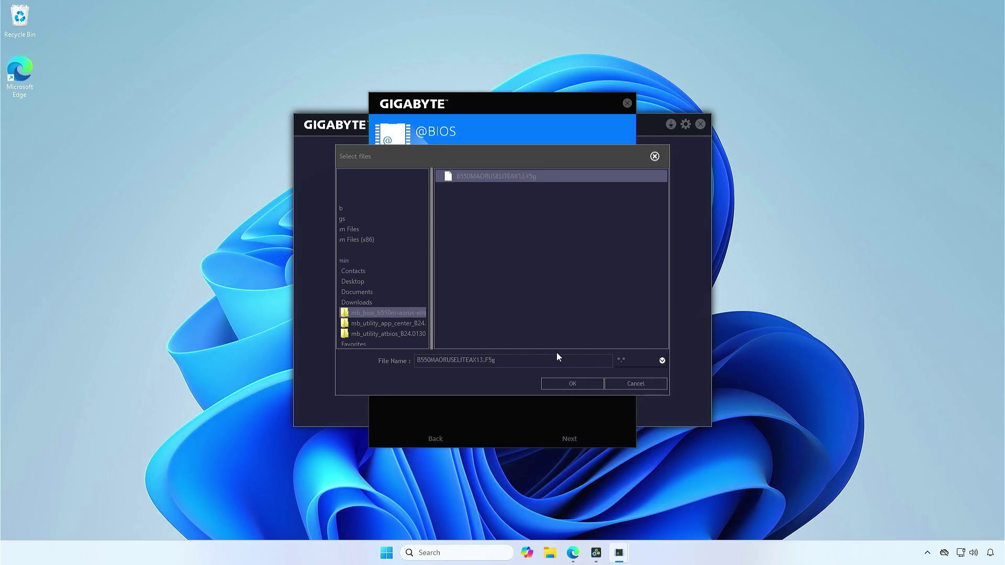
click(569, 384)
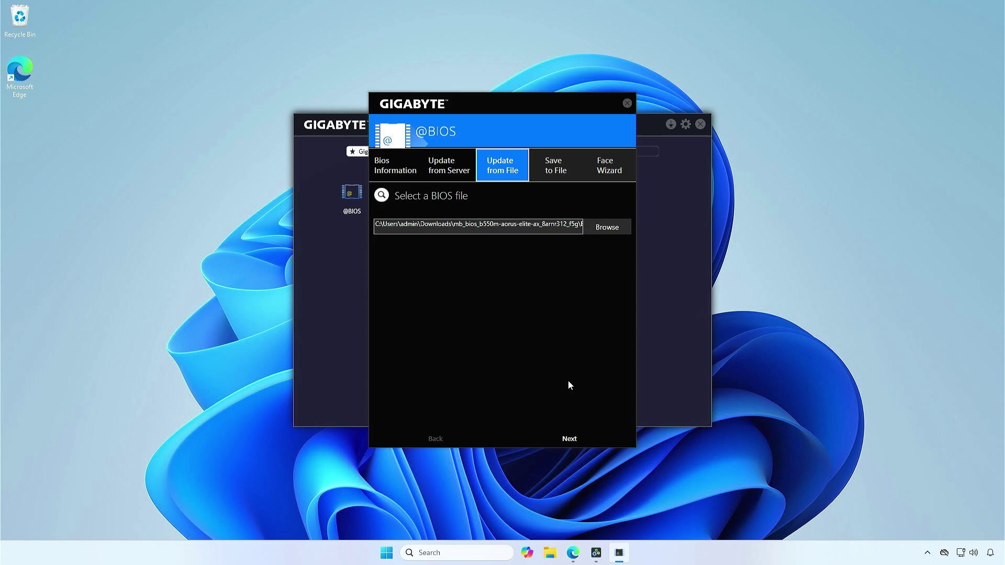
click(574, 440)
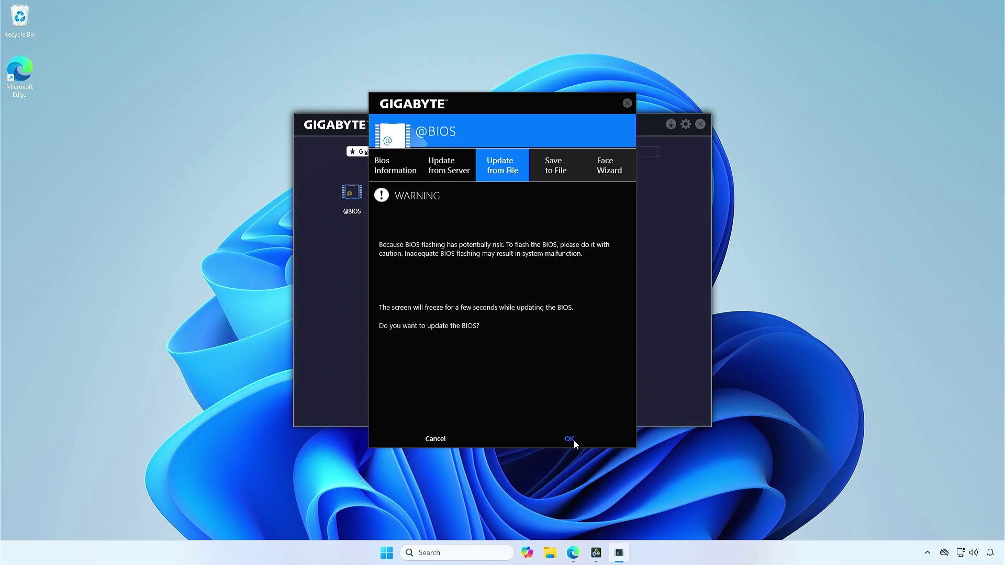
Step: Confirm the warning to flash the F5g BIOS and let the PC reboot to the desktop
click(573, 439)
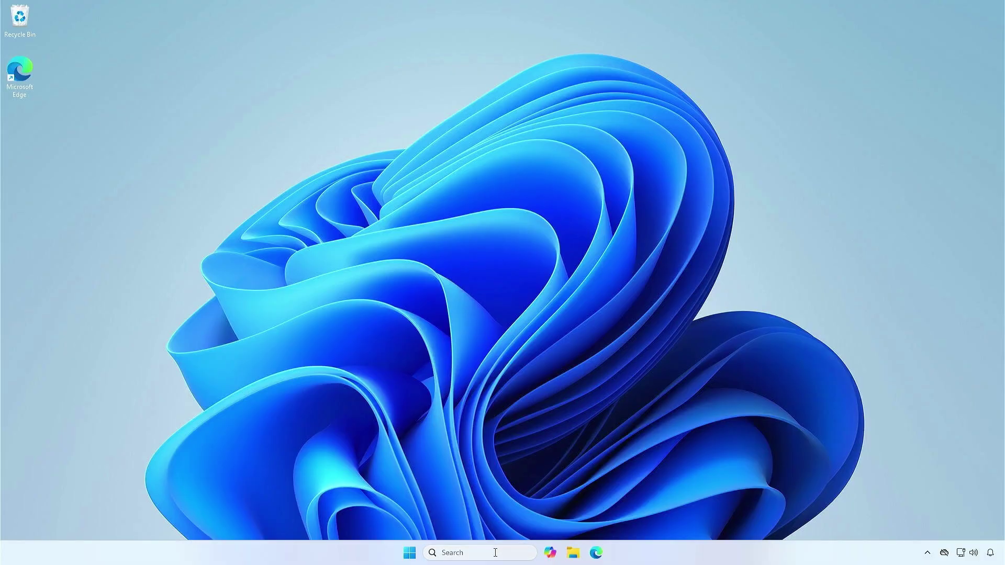
Step: Reopen System Information via msinfo32, verify BIOS F5g dated 3/11/2025, and minimize it
click(495, 554)
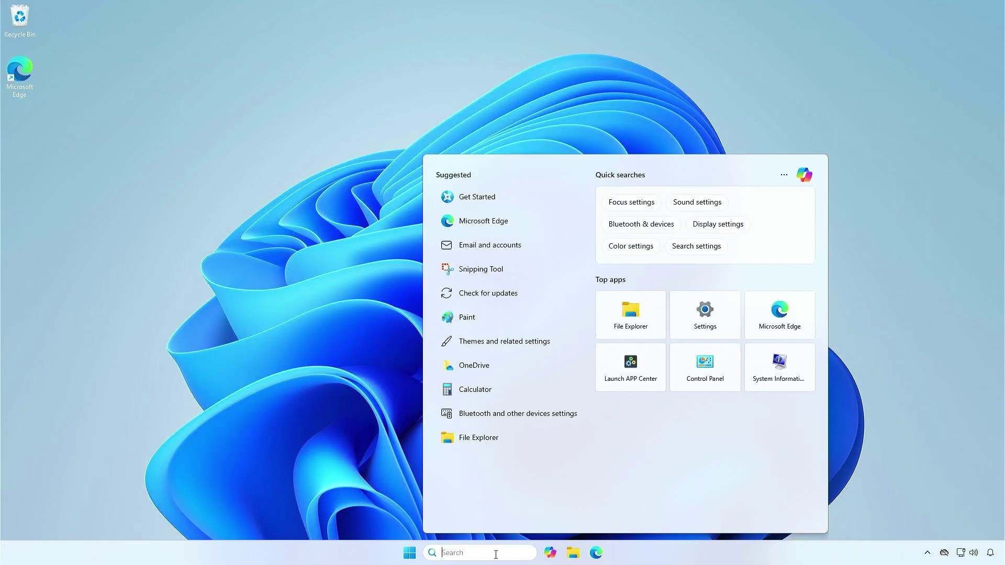
text(msinfo32)
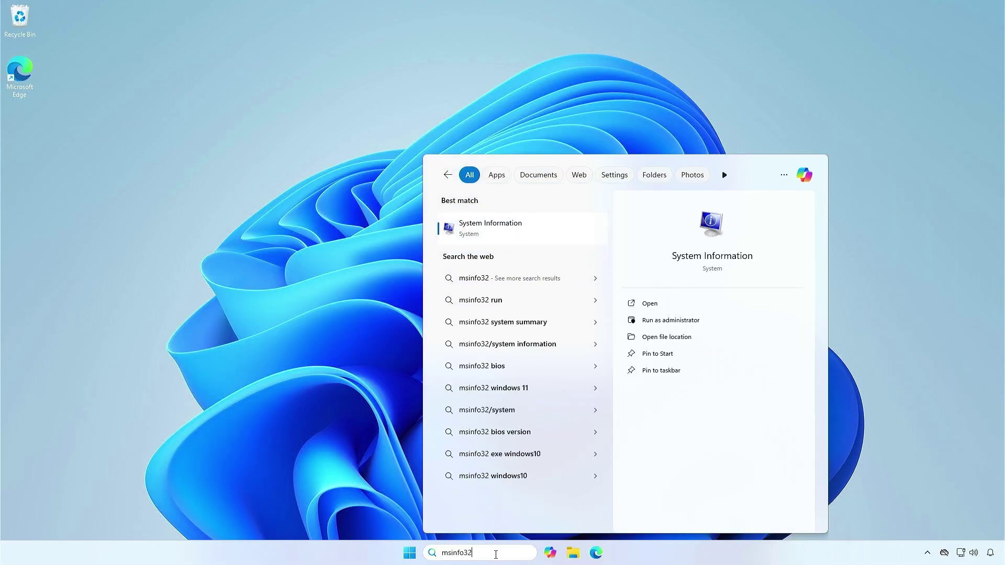
click(506, 236)
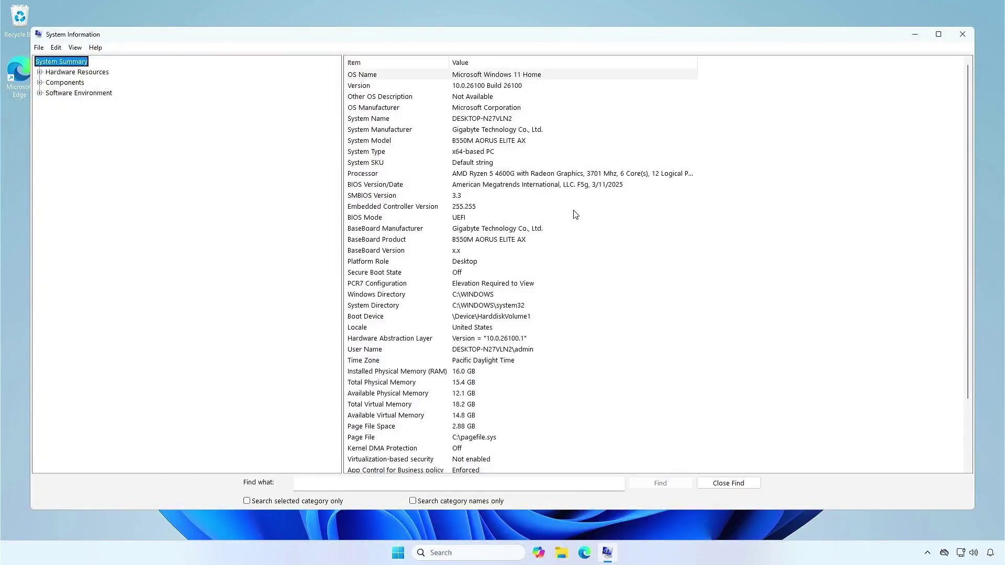
click(648, 187)
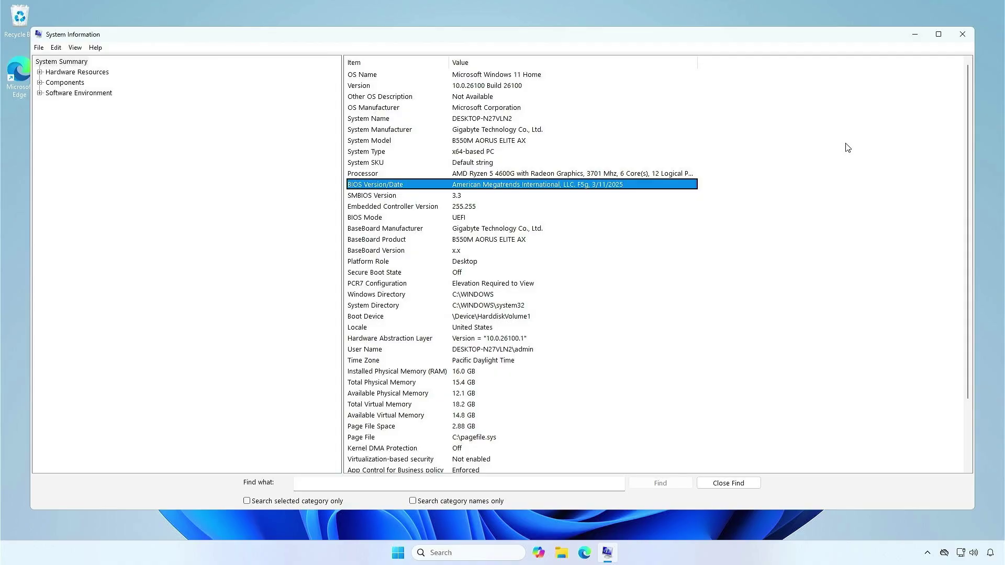
click(914, 35)
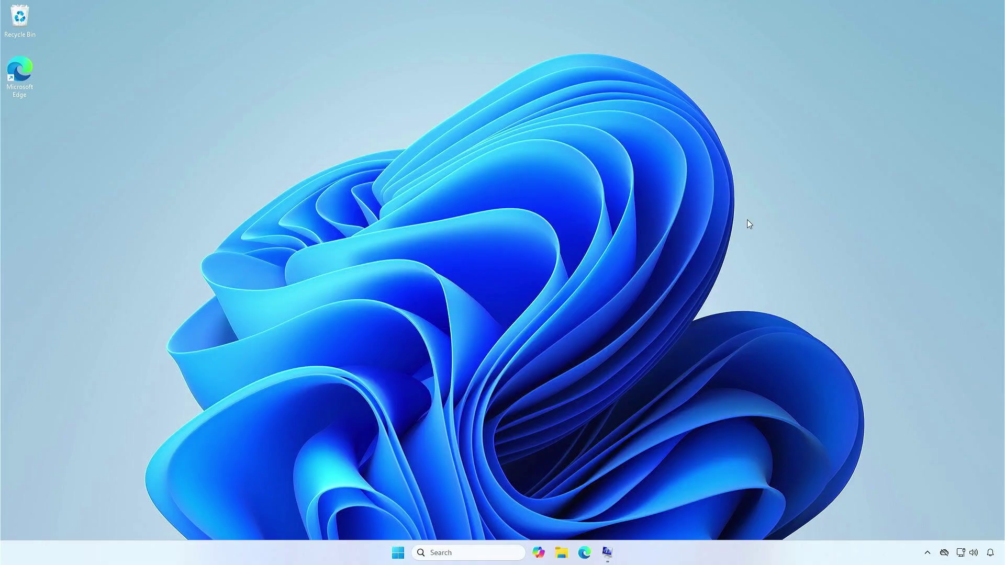
right_click(399, 553)
click(423, 254)
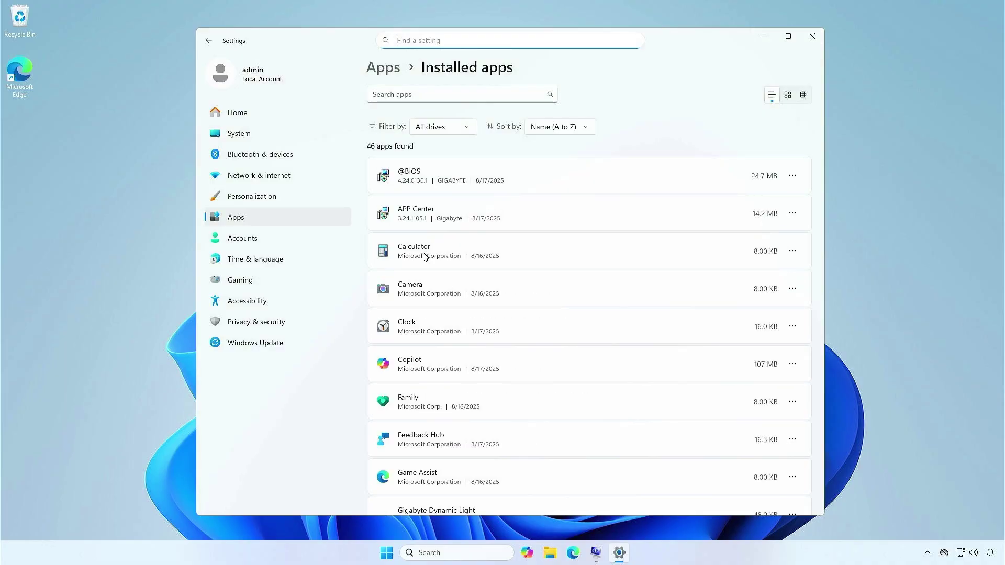
click(793, 175)
click(749, 214)
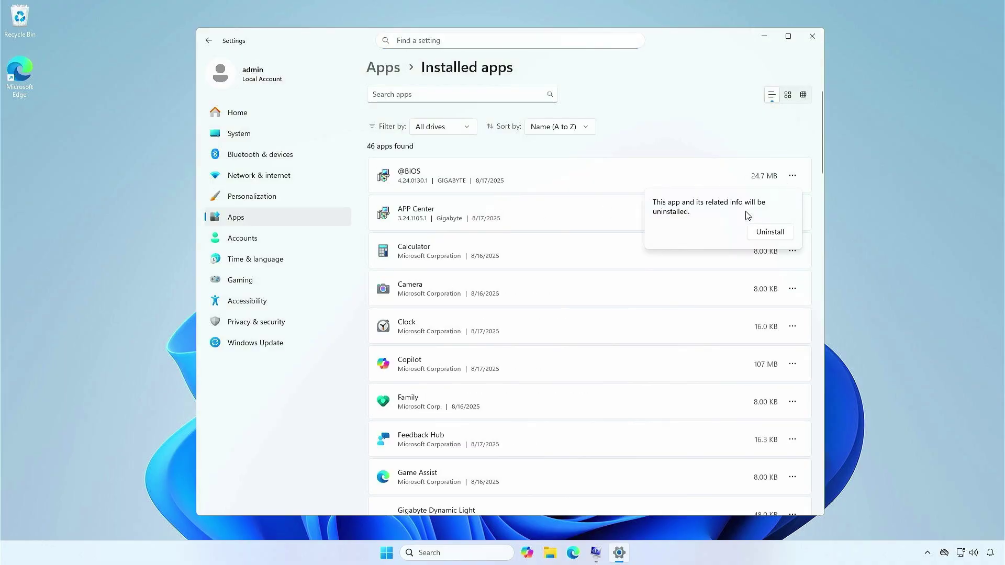
click(765, 232)
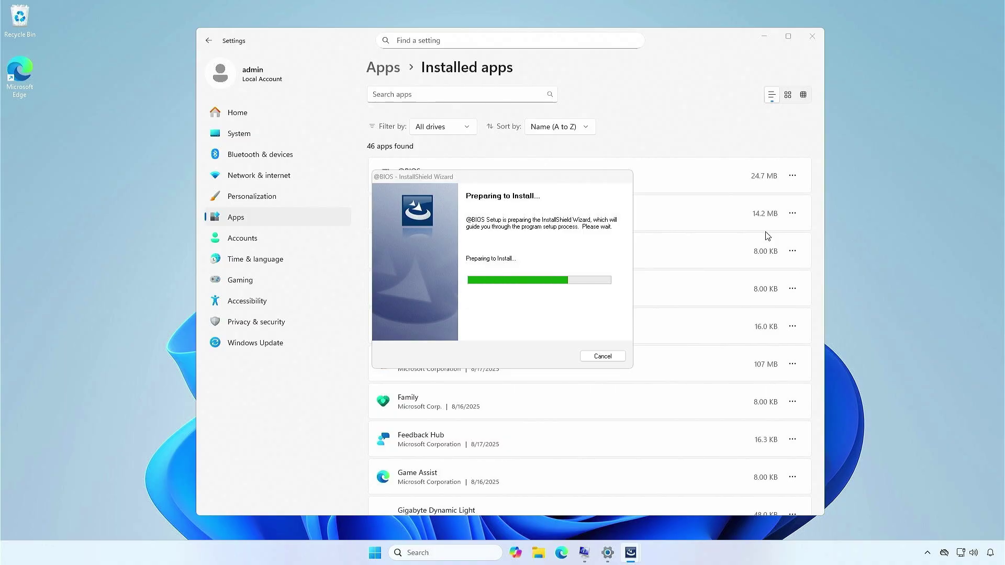
click(550, 313)
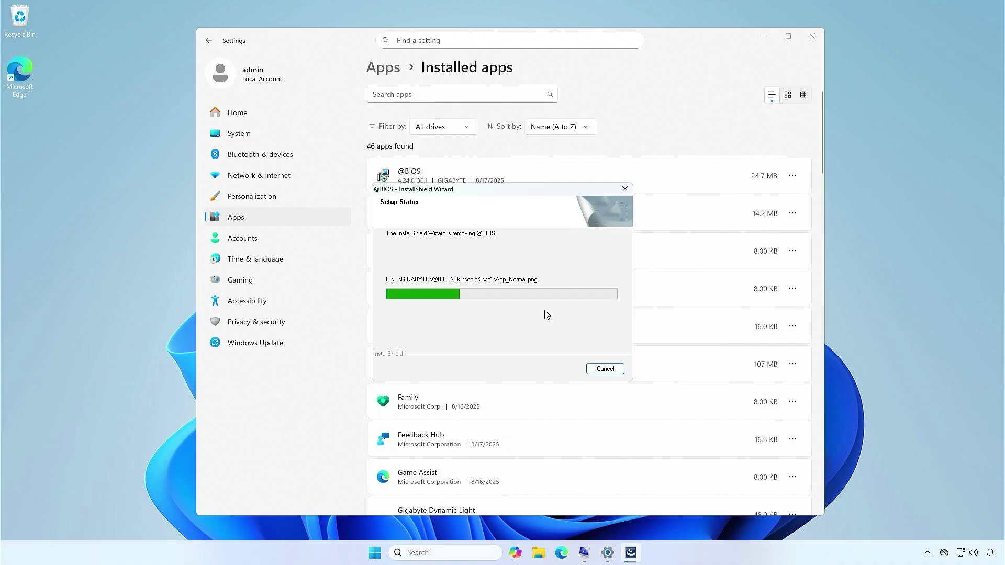
click(561, 370)
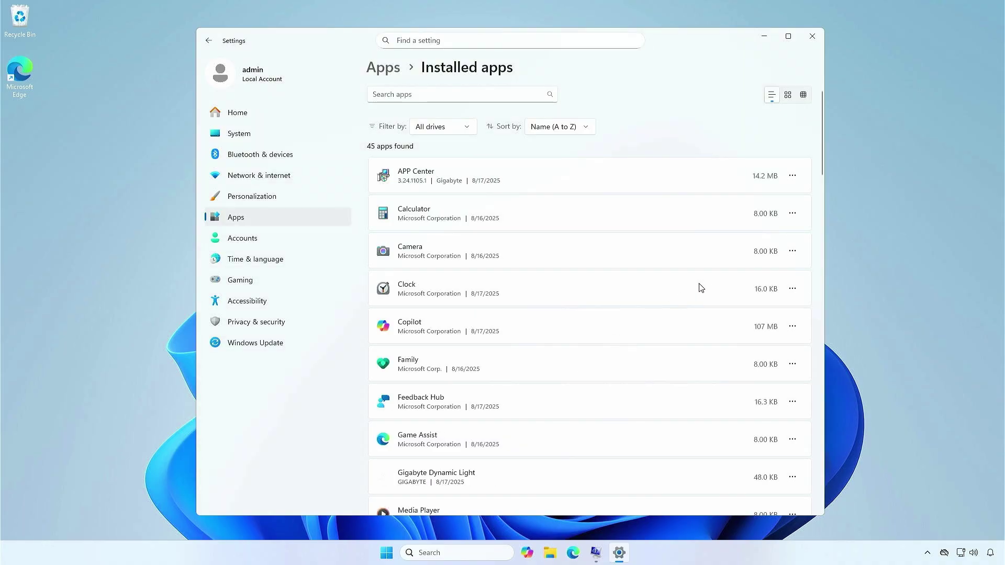
Step: Uninstall APP Center, letting setup close it during removal
click(794, 177)
click(702, 215)
click(759, 236)
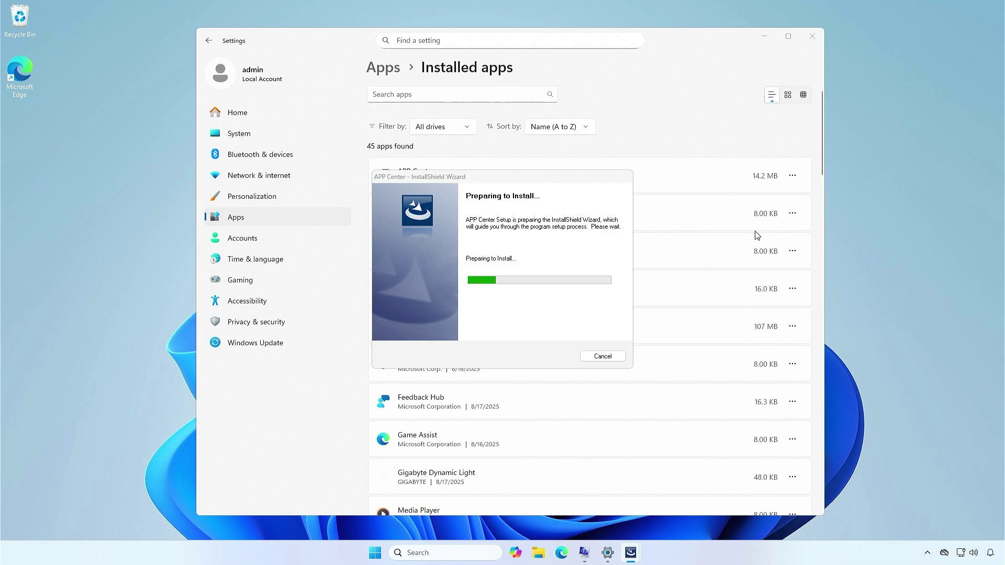
click(519, 308)
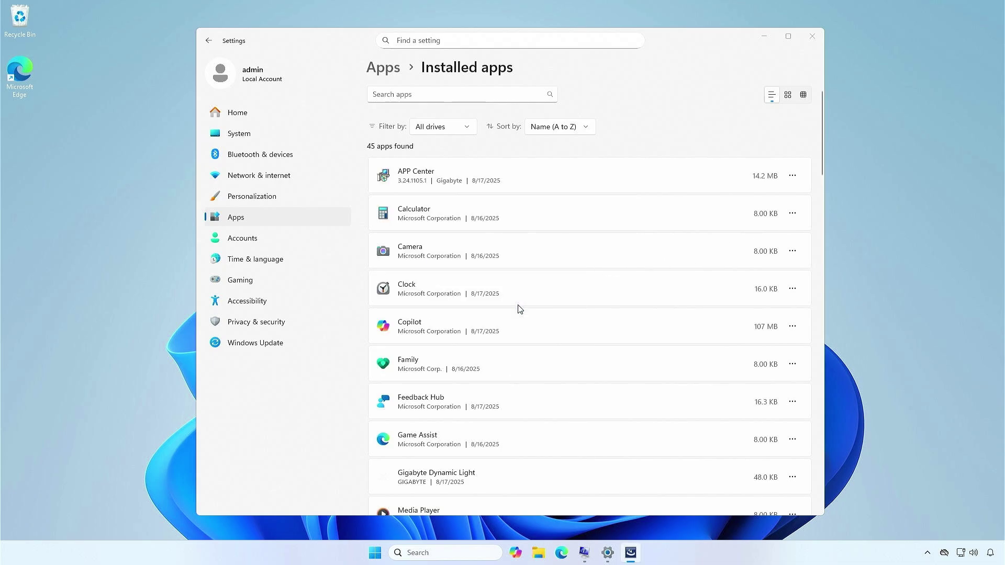
click(535, 310)
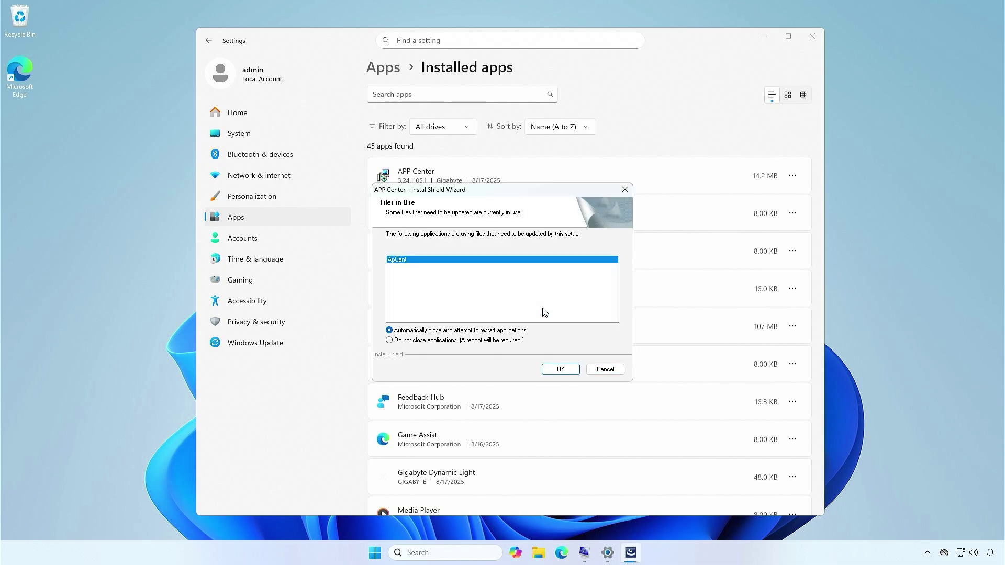
click(561, 369)
click(561, 368)
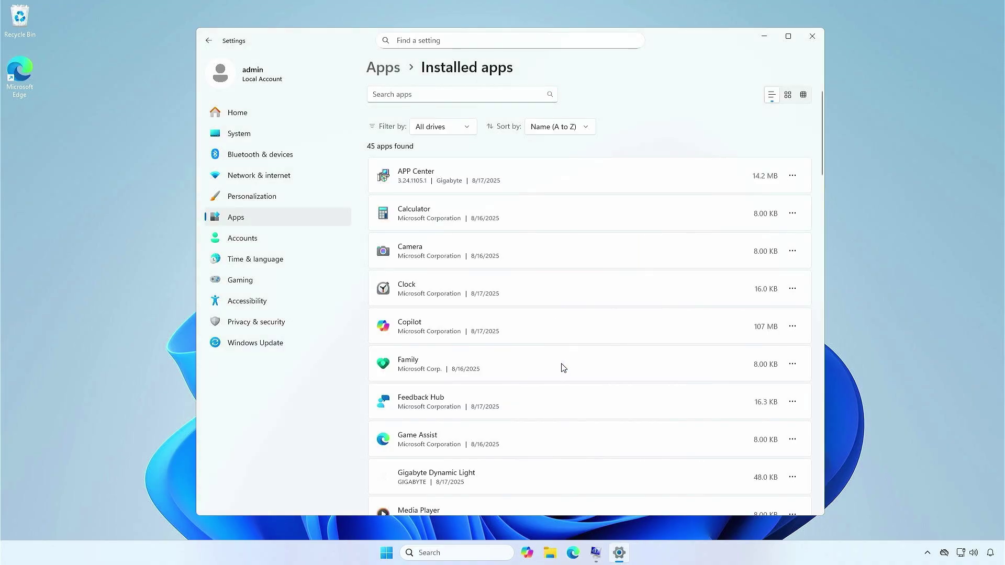
Step: Filter installed apps by 'gigabyte', uninstall Gigabyte Dynamic Light, and close Settings
click(493, 95)
text(giga)
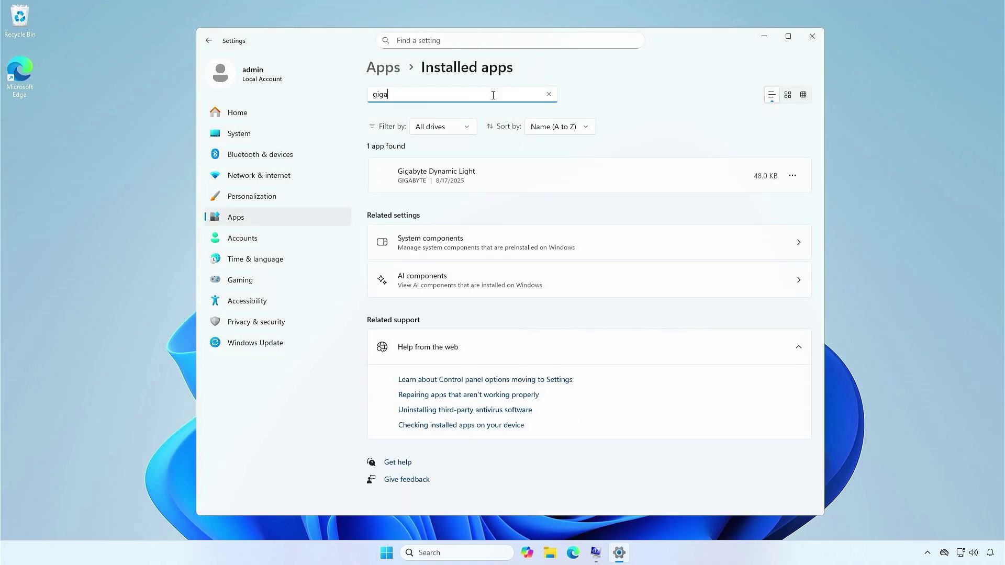
text(byte)
click(793, 175)
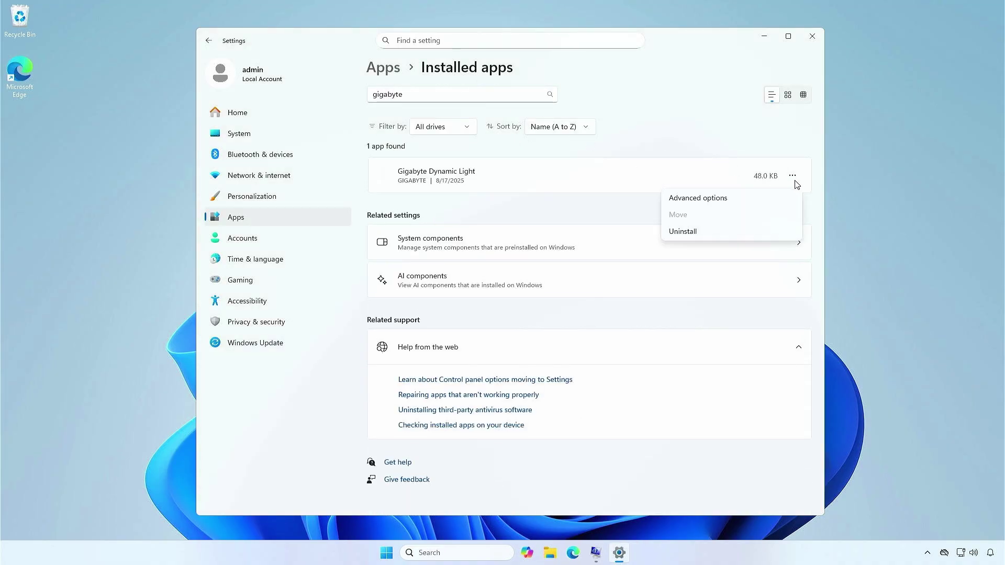
click(752, 236)
click(768, 233)
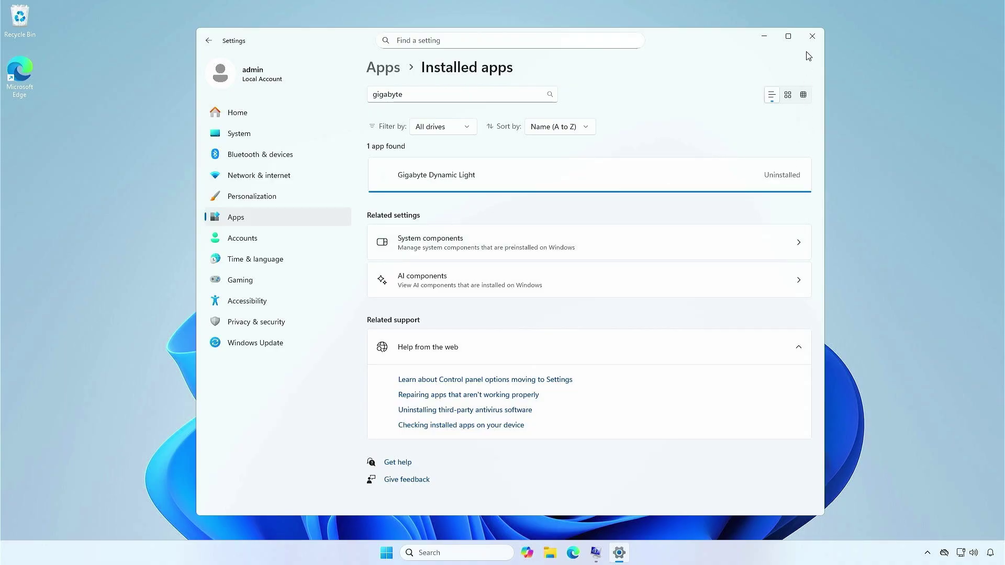
click(812, 36)
Step: Check Control Panel's Programs and Features for leftover Gigabyte software, then close it
click(482, 552)
text(contro)
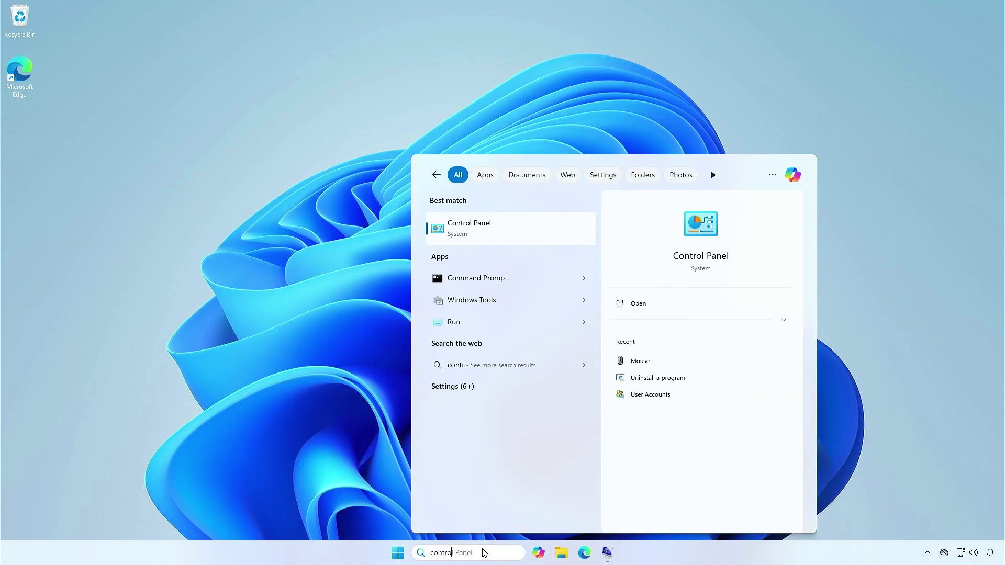
text(l)
click(536, 231)
click(404, 313)
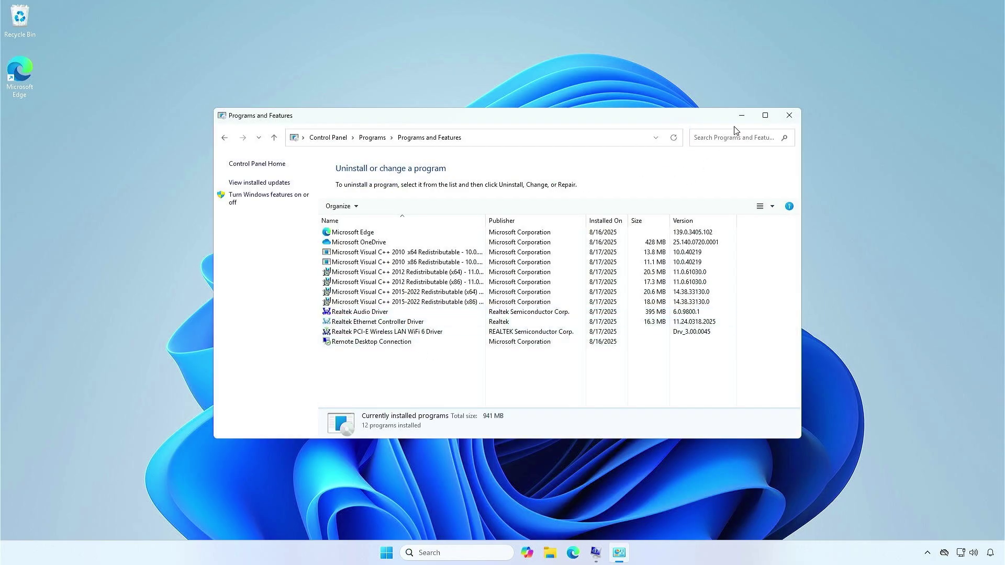
click(789, 115)
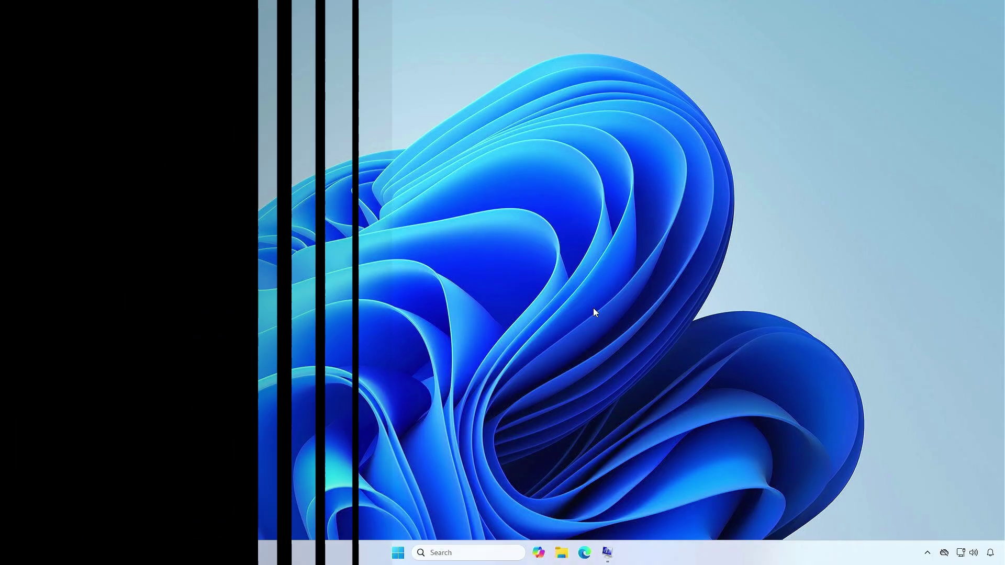